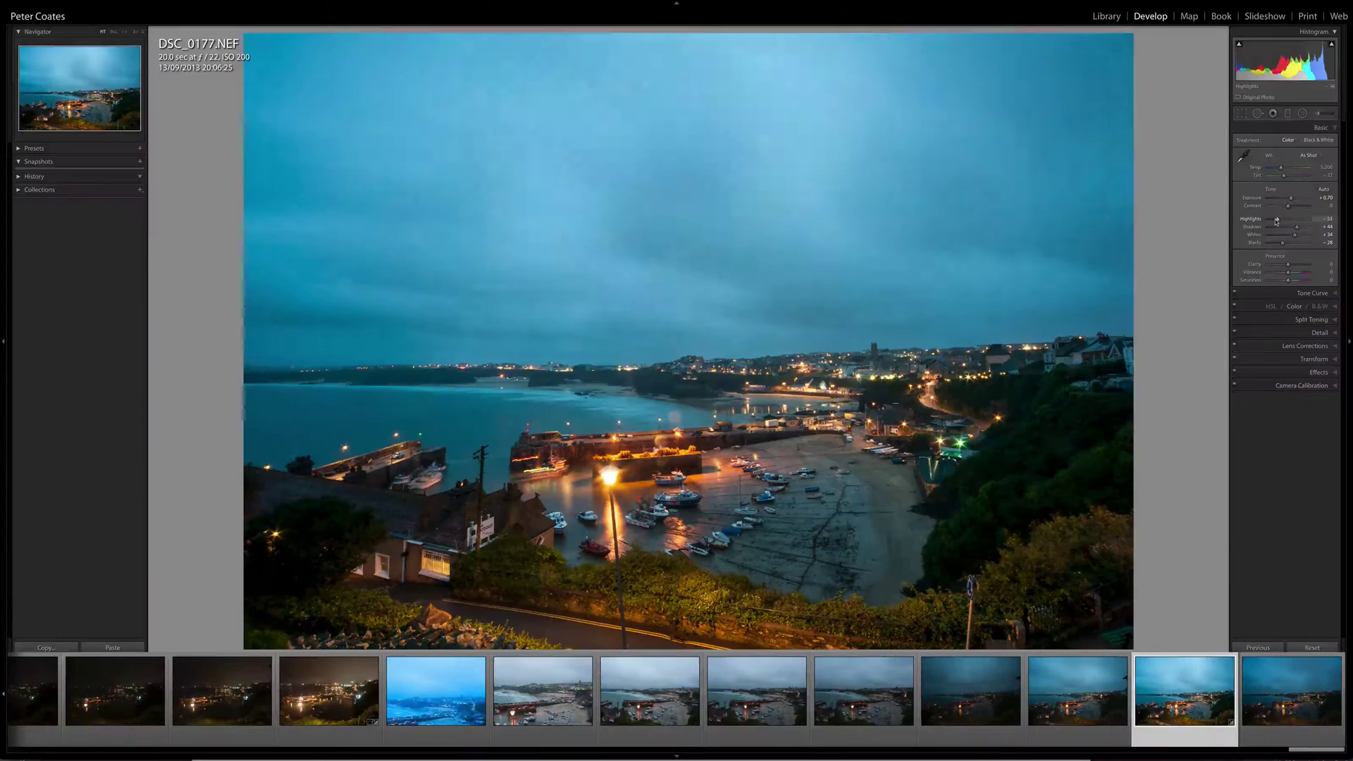
Raise the dusk harbour photo's Exposure to about +1.10 in Lightroom's Basic panel.
mouse_move(1276, 221)
left_mouse_down()
mouse_move(1292, 200)
mouse_move(1279, 169)
left_mouse_up()
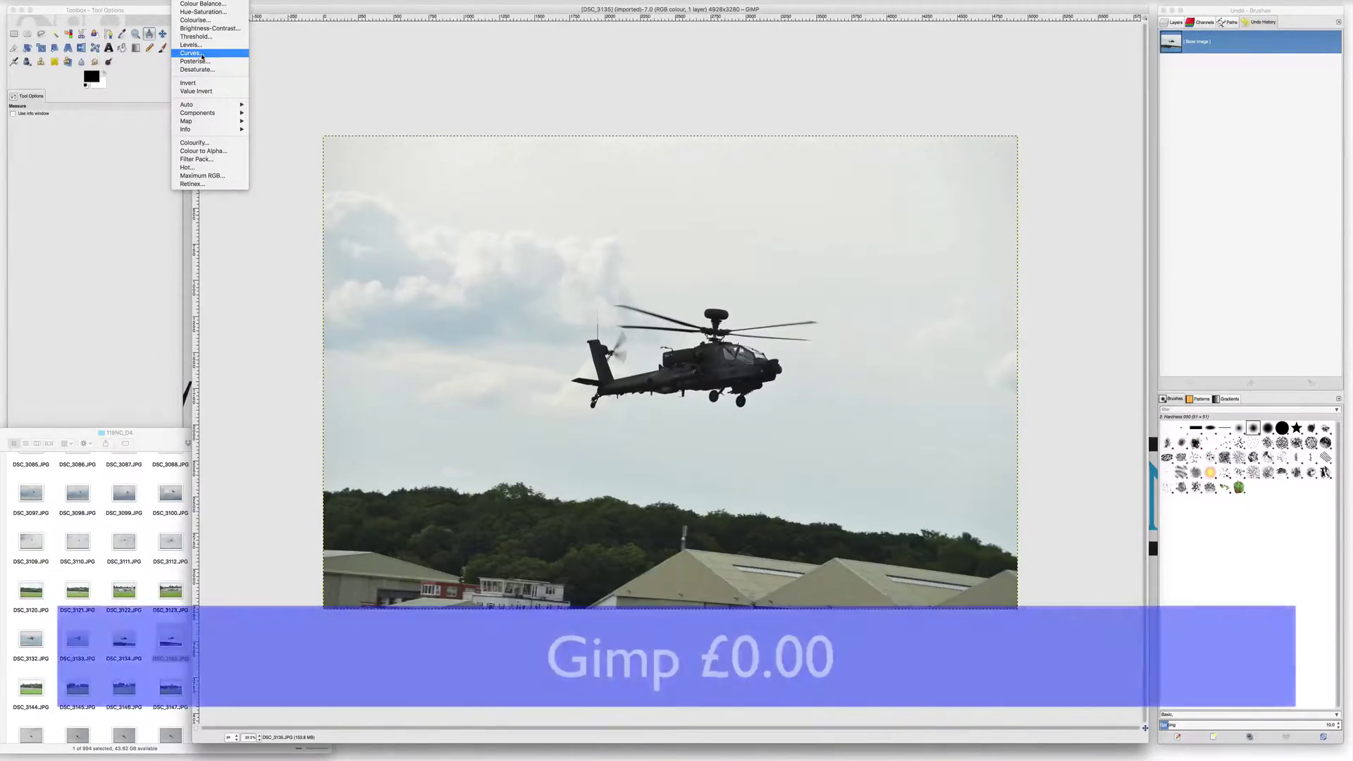
Apply a Curves adjustment that pulls the upper tones down and slightly lifts the darker tones.
left_click(202, 55)
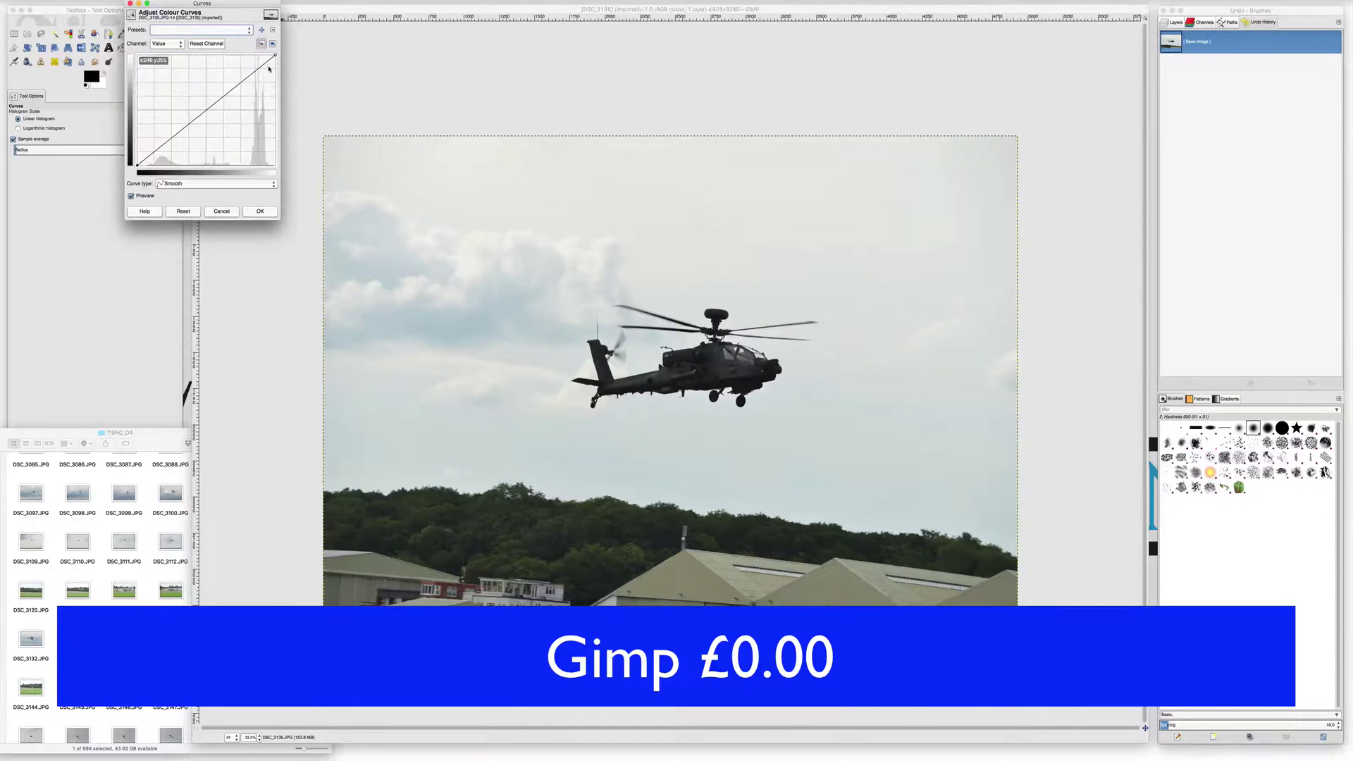
left_click_drag(254, 72, 255, 76)
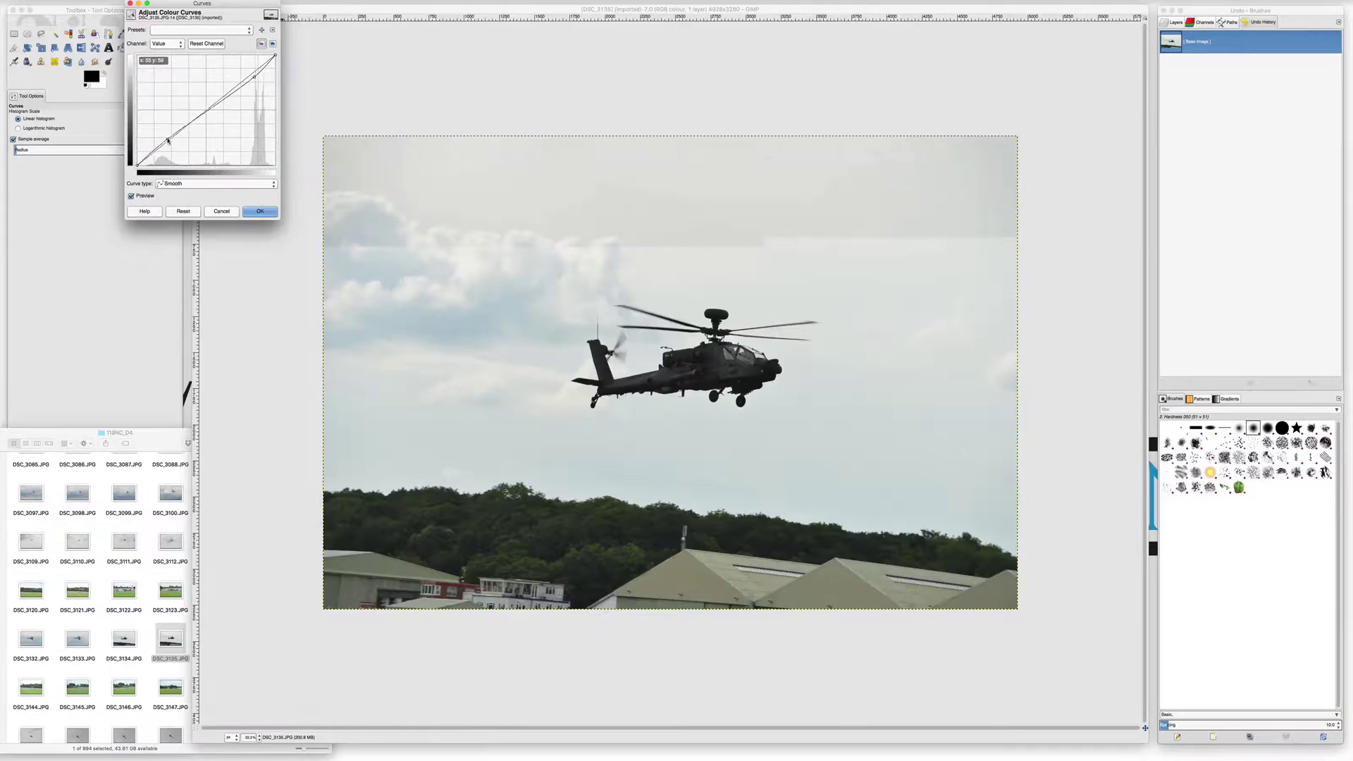
left_click_drag(168, 141, 167, 138)
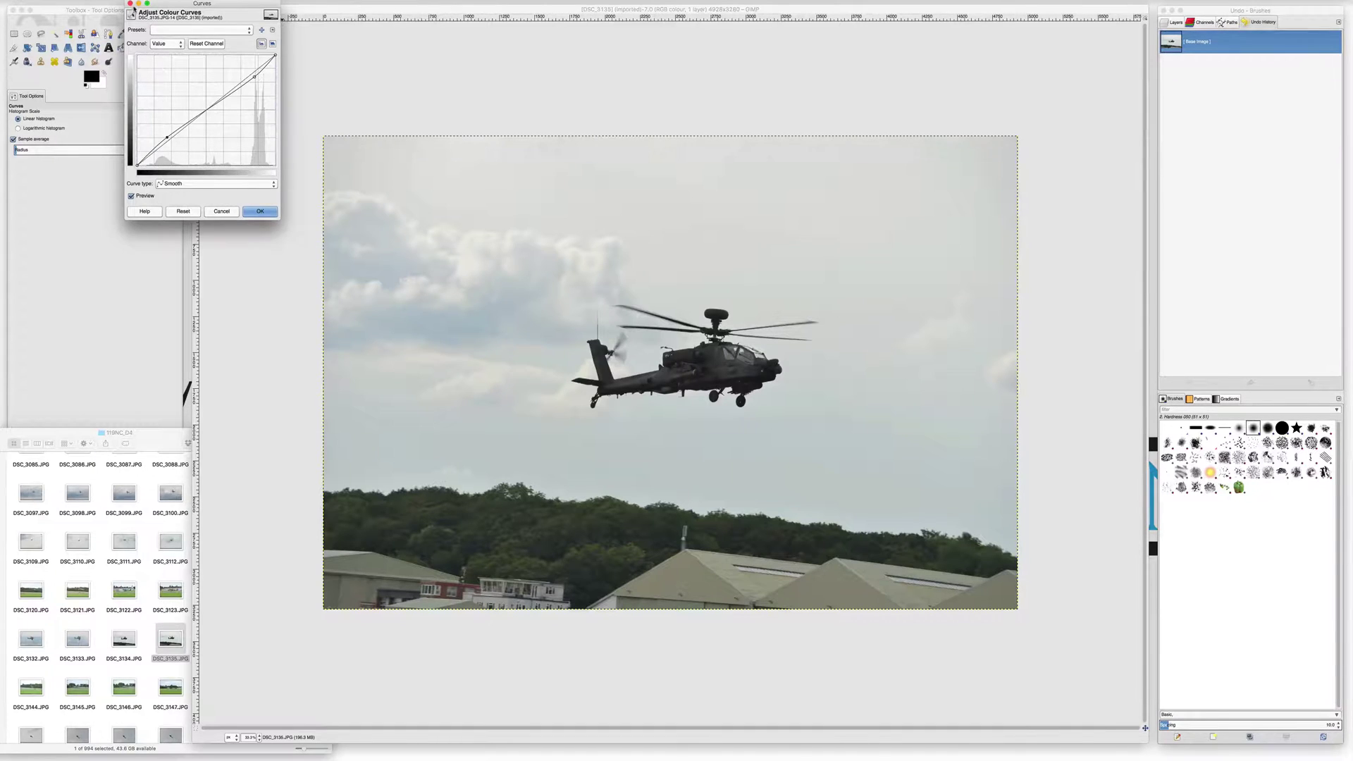
key("Return")
left_click(172, 2)
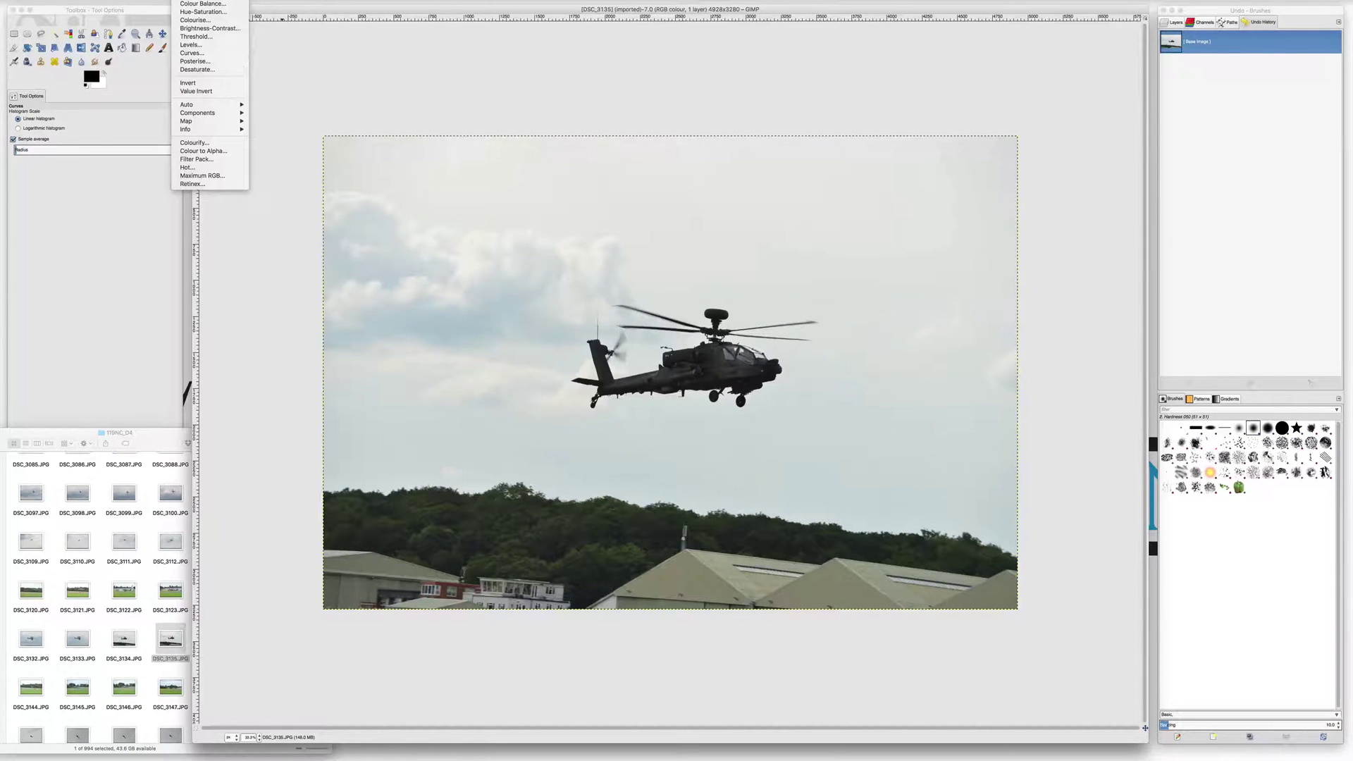
Raise the helicopter photo's Brightness to about 29 with Brightness-Contrast.
left_click(208, 28)
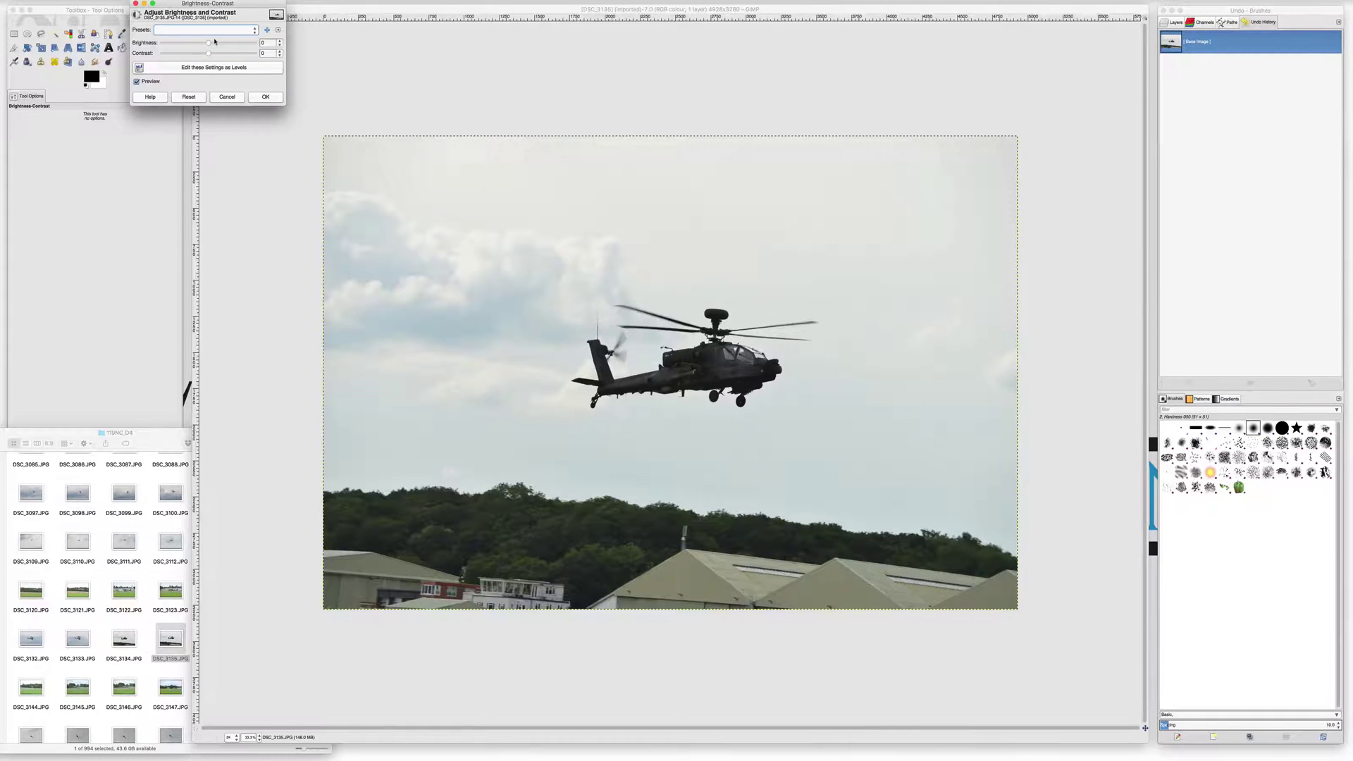
left_click_drag(207, 44, 220, 44)
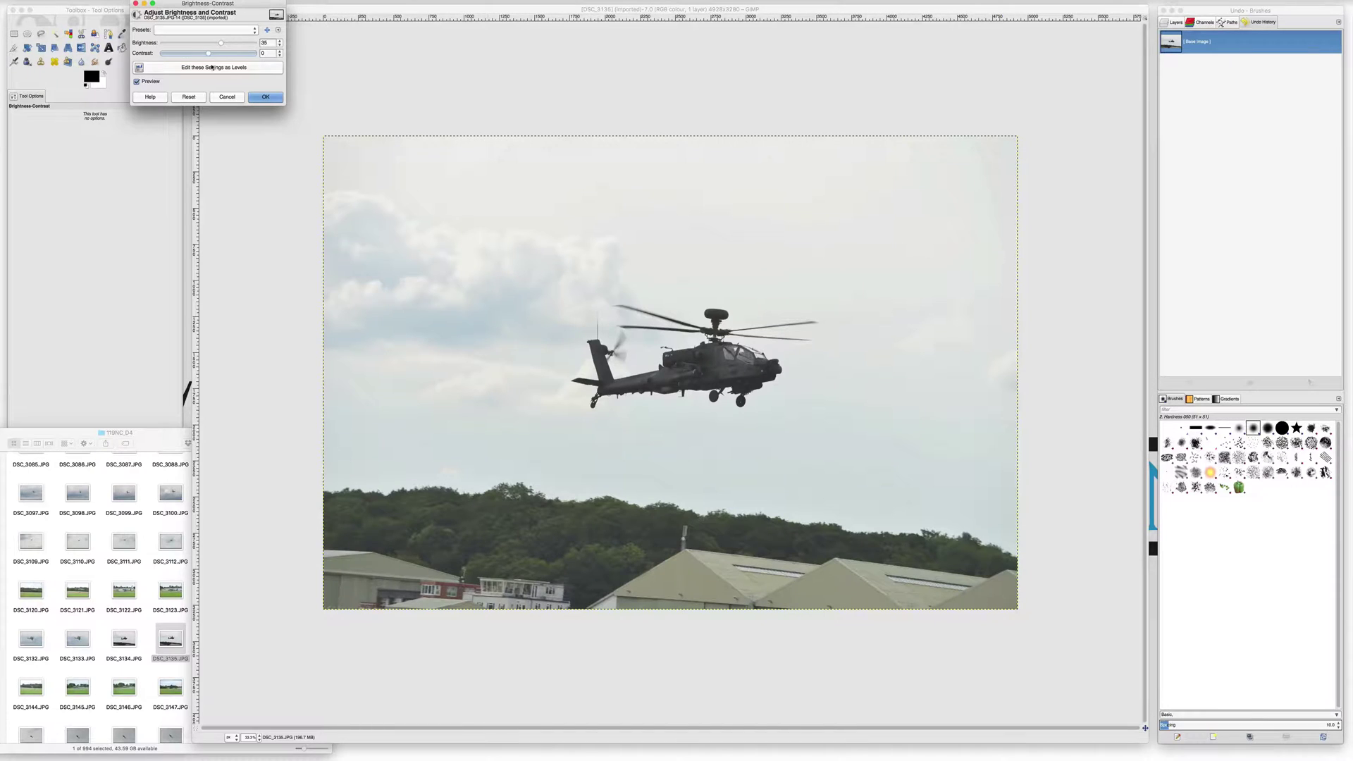
left_click(262, 97)
left_click(237, 2)
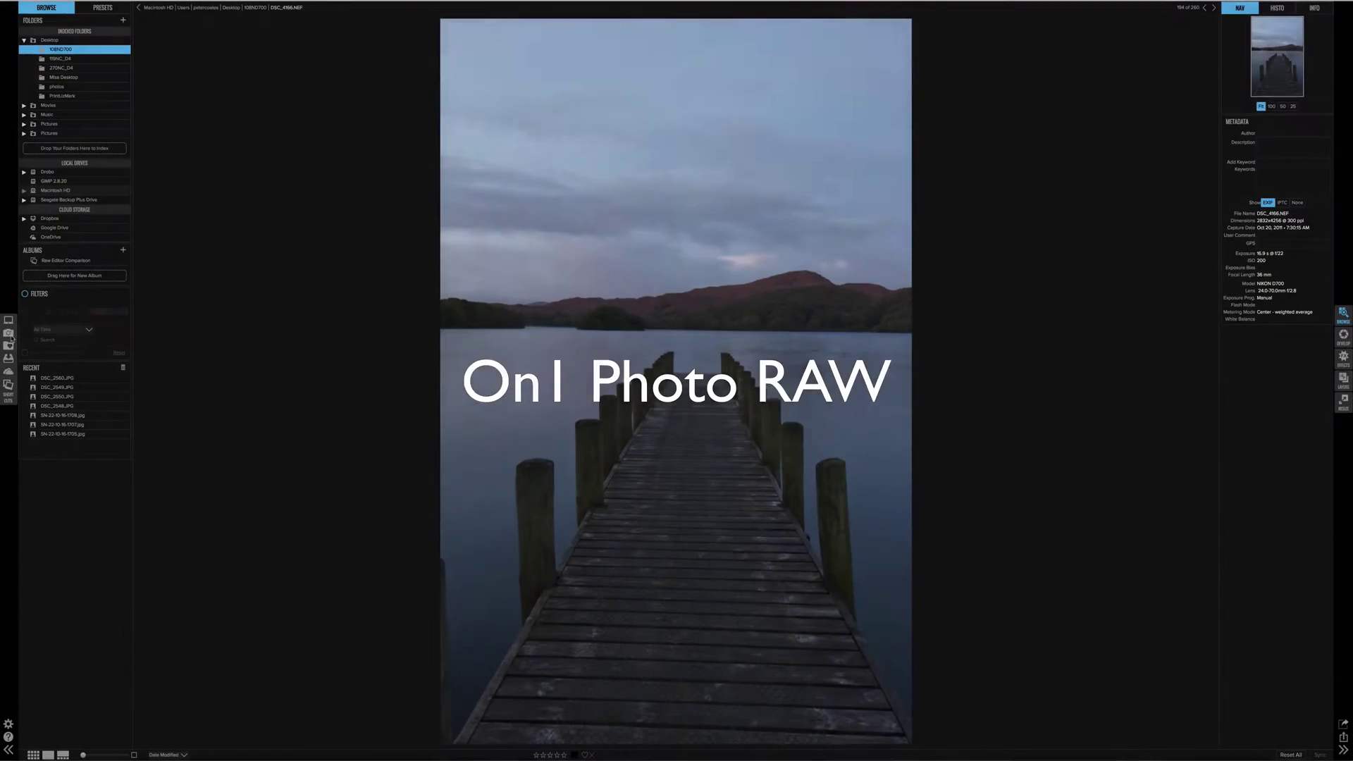
Switch the jetty photo into ON1's Develop module.
left_click(1344, 335)
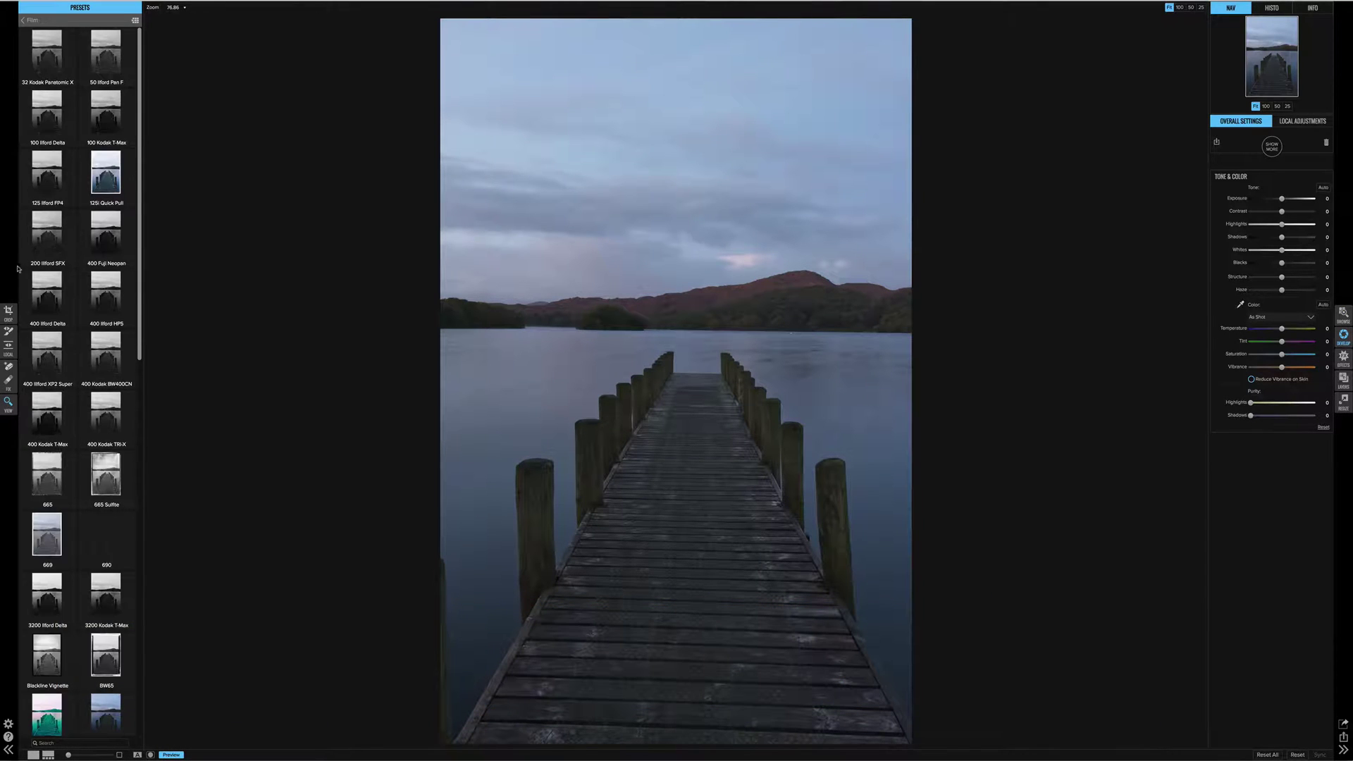
Level the jetty photo along the far horizon and tighten the crop from the bottom-left corner.
key("c")
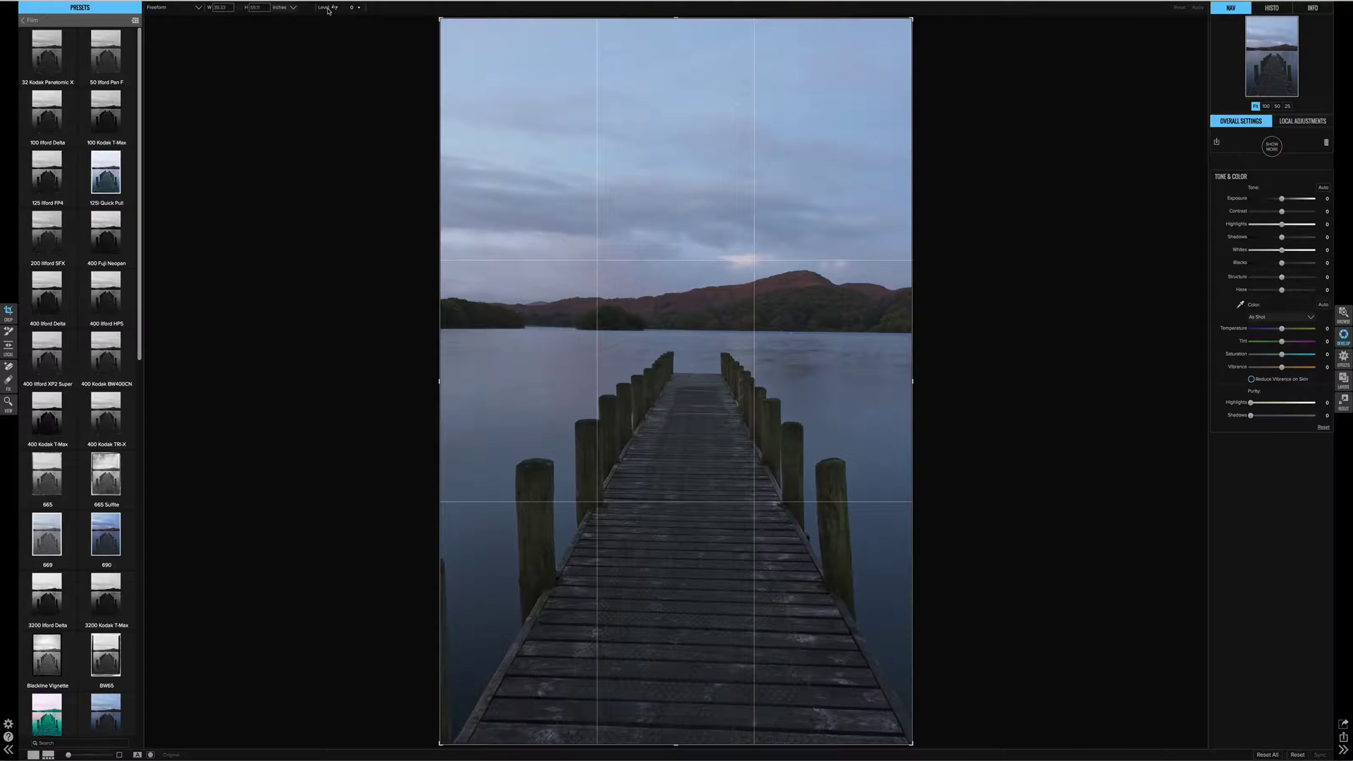
left_click(335, 7)
left_click(335, 7)
left_click(335, 7)
left_click_drag(485, 334, 908, 336)
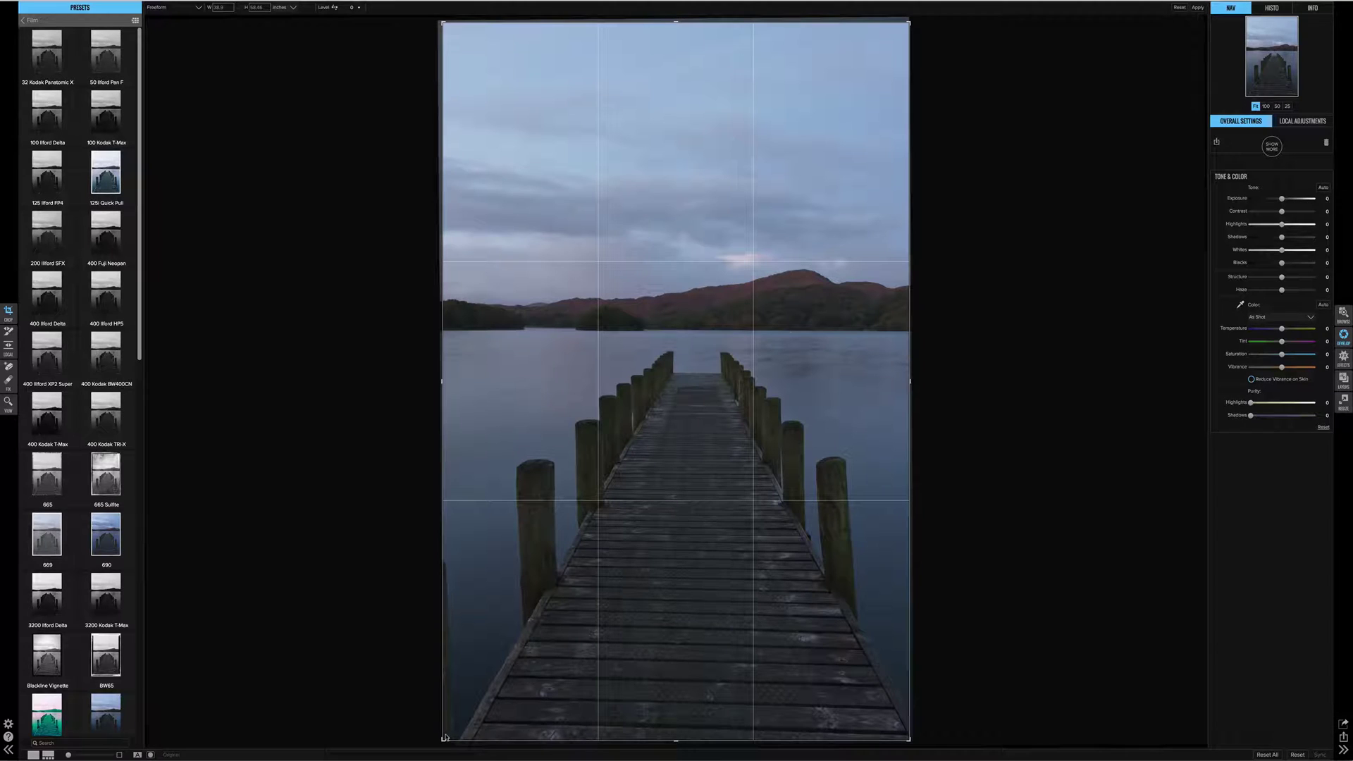
left_click_drag(444, 743, 456, 735)
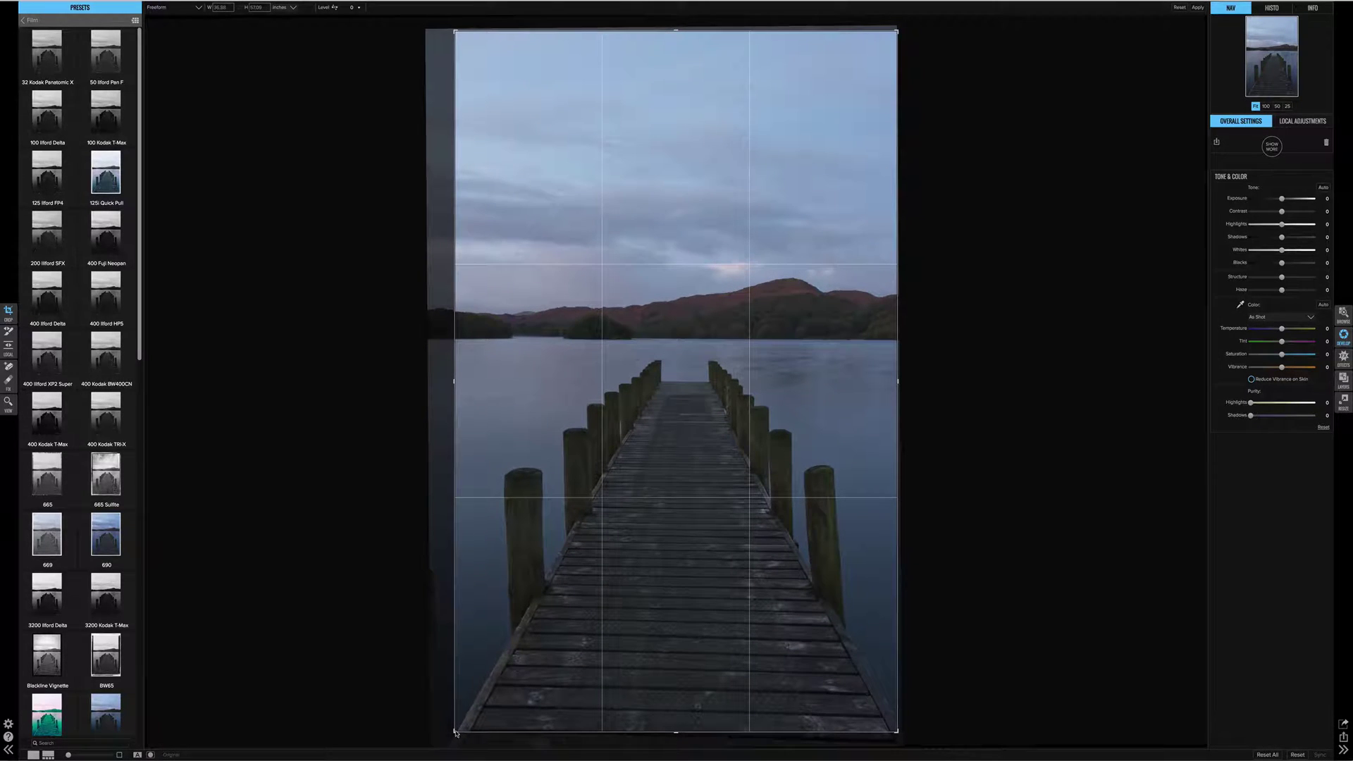
key("z")
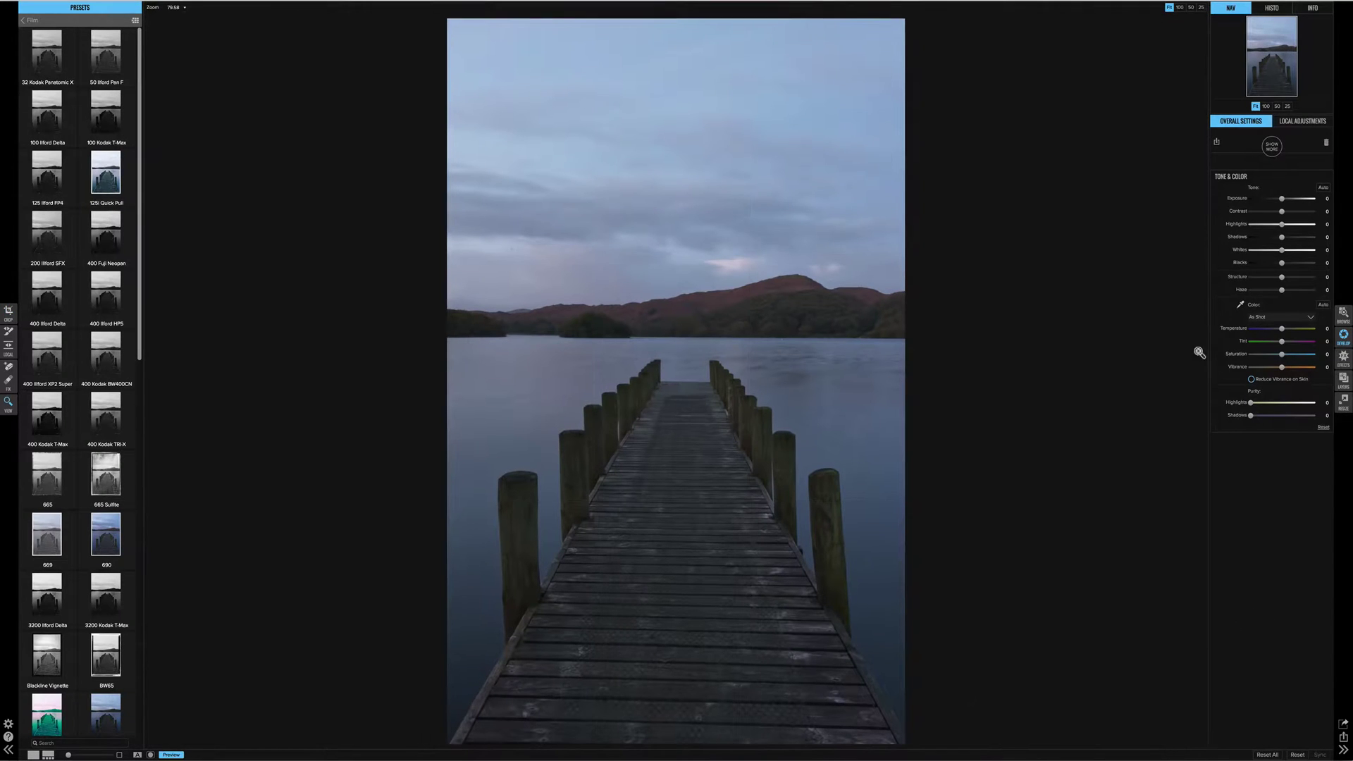
Set Exposure to 0.95, Contrast to 28 and Blacks to -16 in Tone & Color.
left_click_drag(1281, 199, 1290, 201)
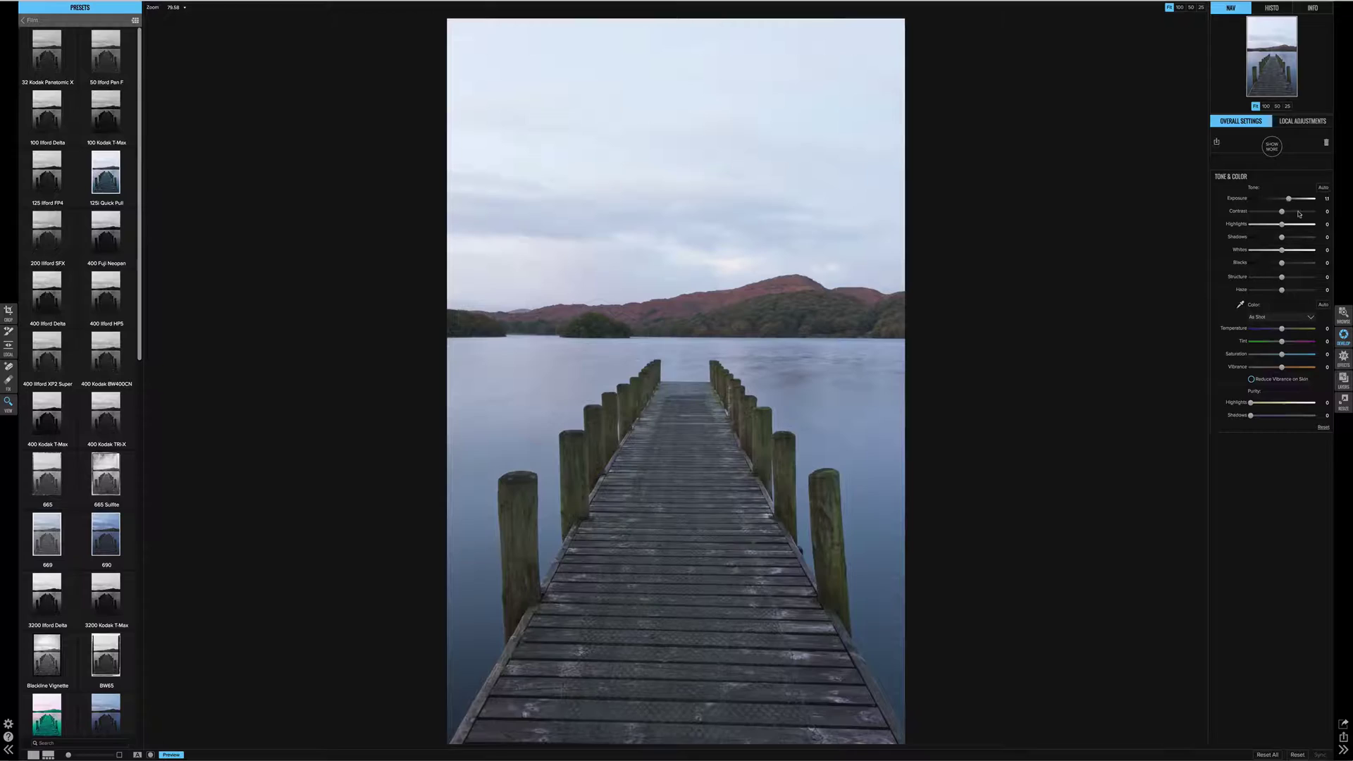
left_click(1299, 212)
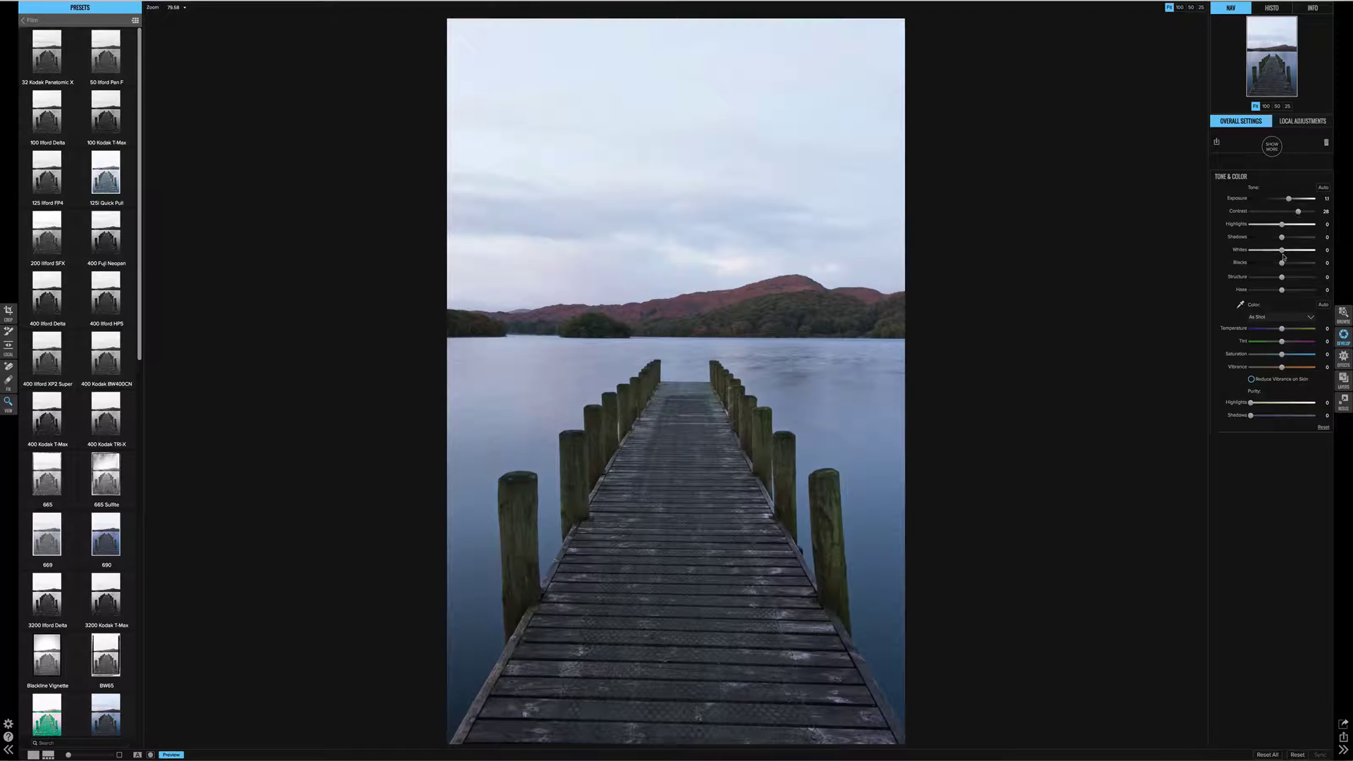
mouse_move(1282, 263)
left_mouse_down()
mouse_move(1270, 264)
mouse_move(1299, 278)
left_mouse_up()
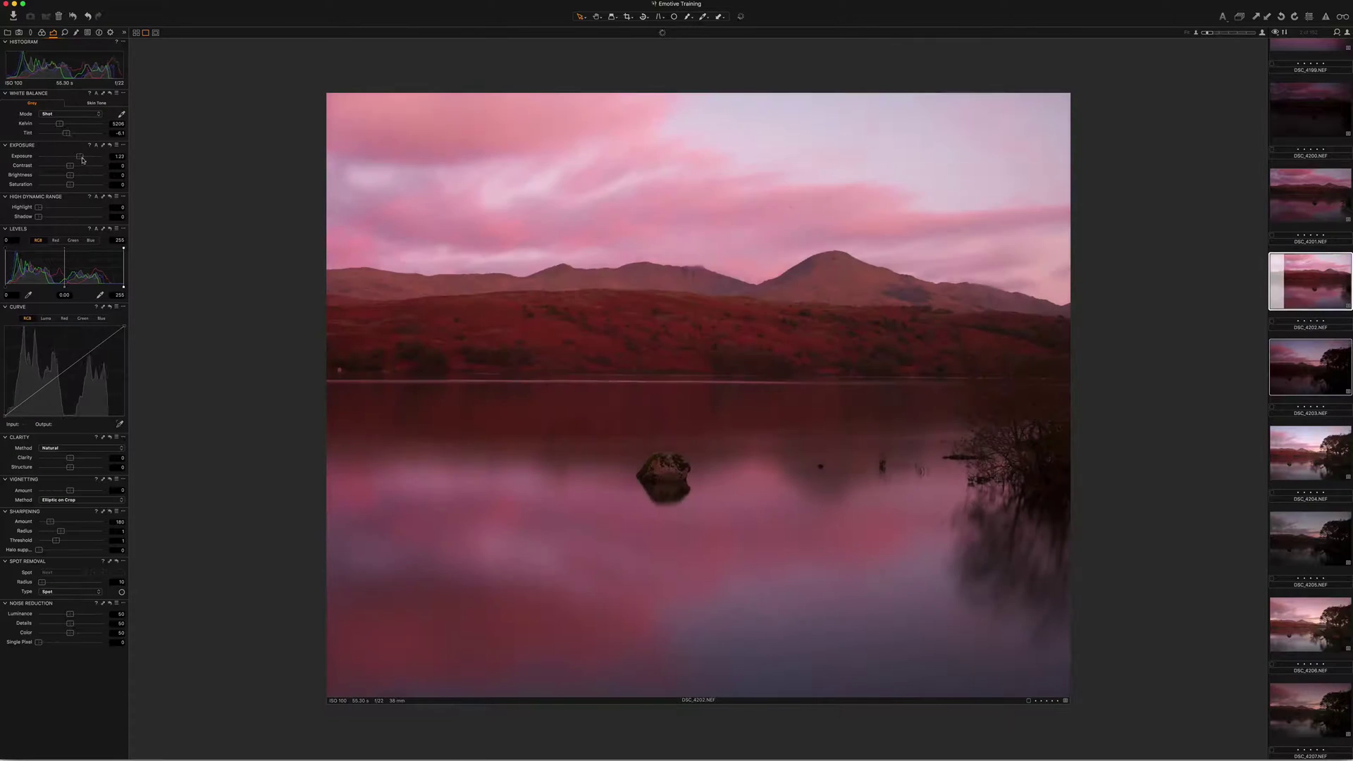
Set Exposure 1.6, HDR Highlight 65, Shadow 11, Clarity 55 and Vignetting Amount -1.92.
mouse_move(82, 160)
left_mouse_down()
mouse_move(71, 184)
mouse_move(83, 165)
left_mouse_up()
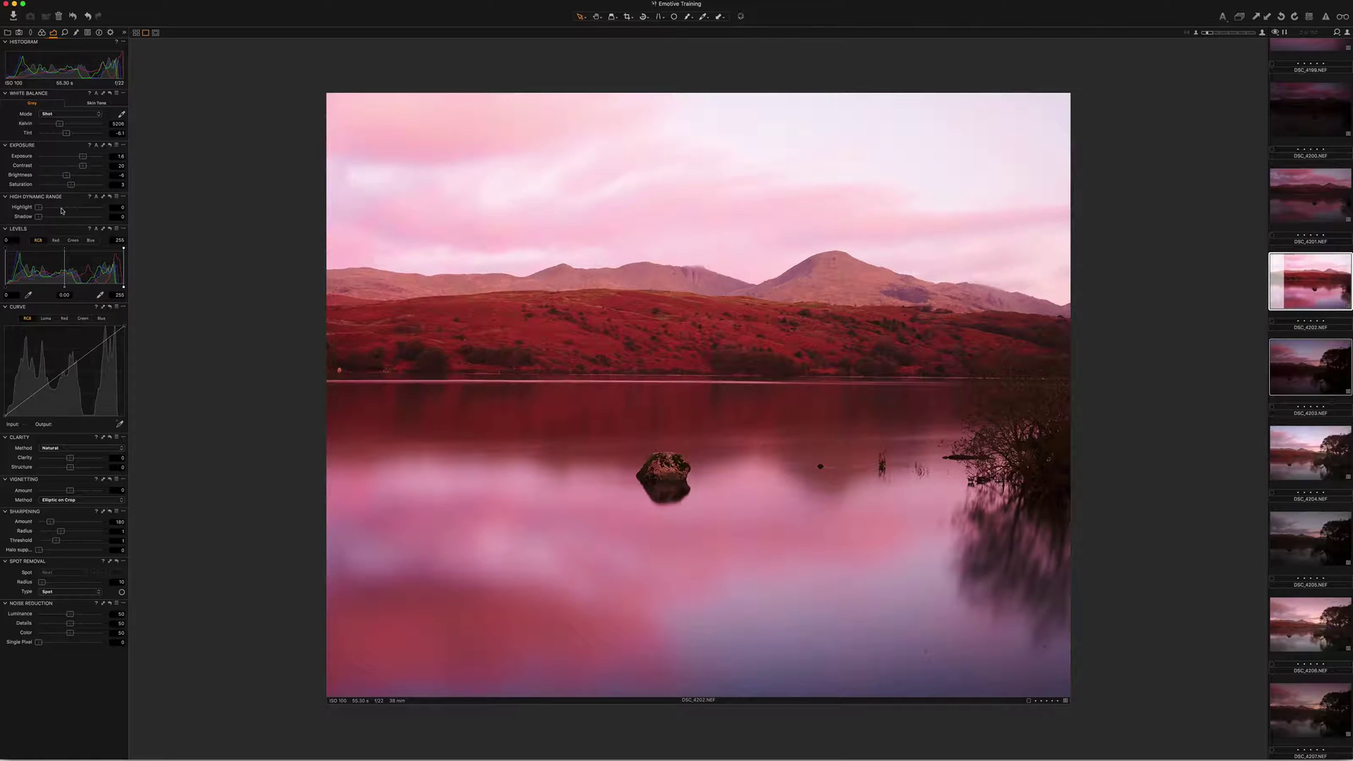
left_click_drag(62, 209, 80, 209)
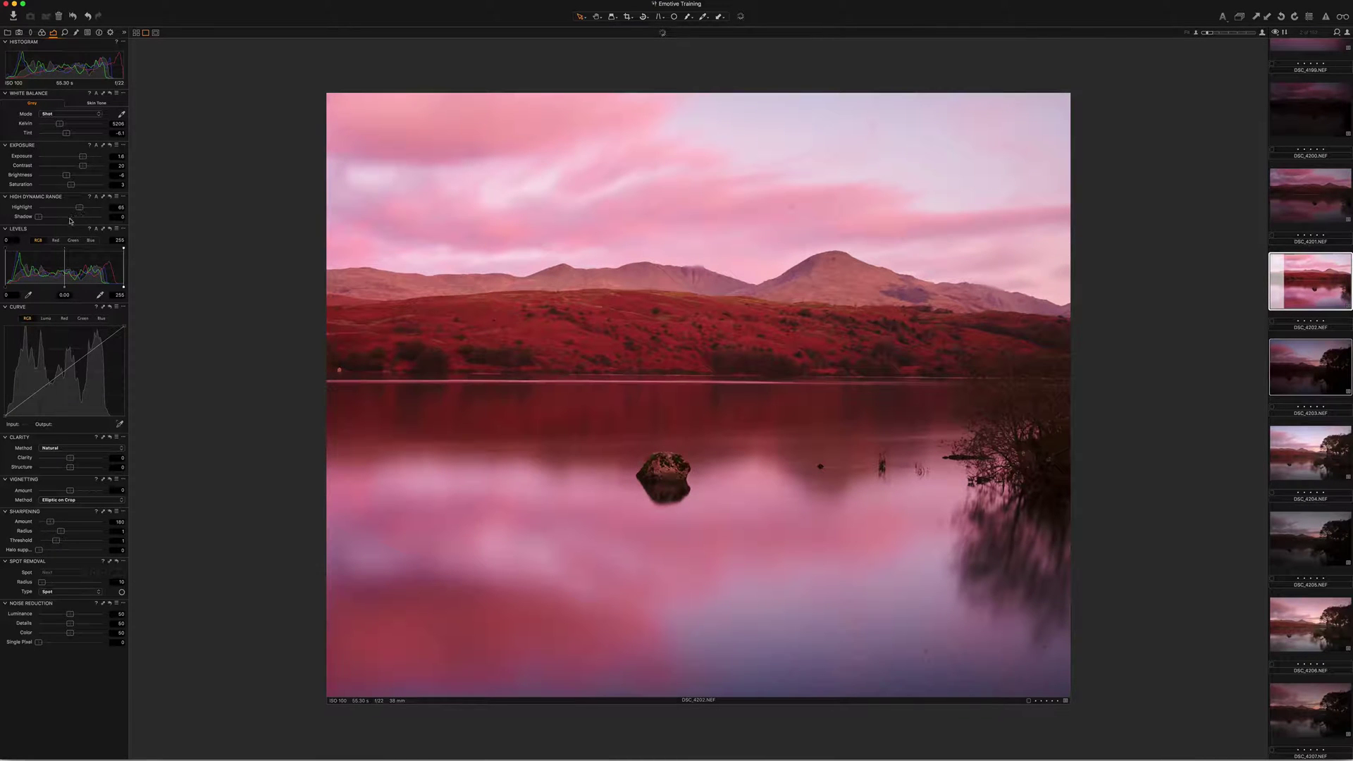
left_click(60, 217)
left_click_drag(60, 217, 45, 217)
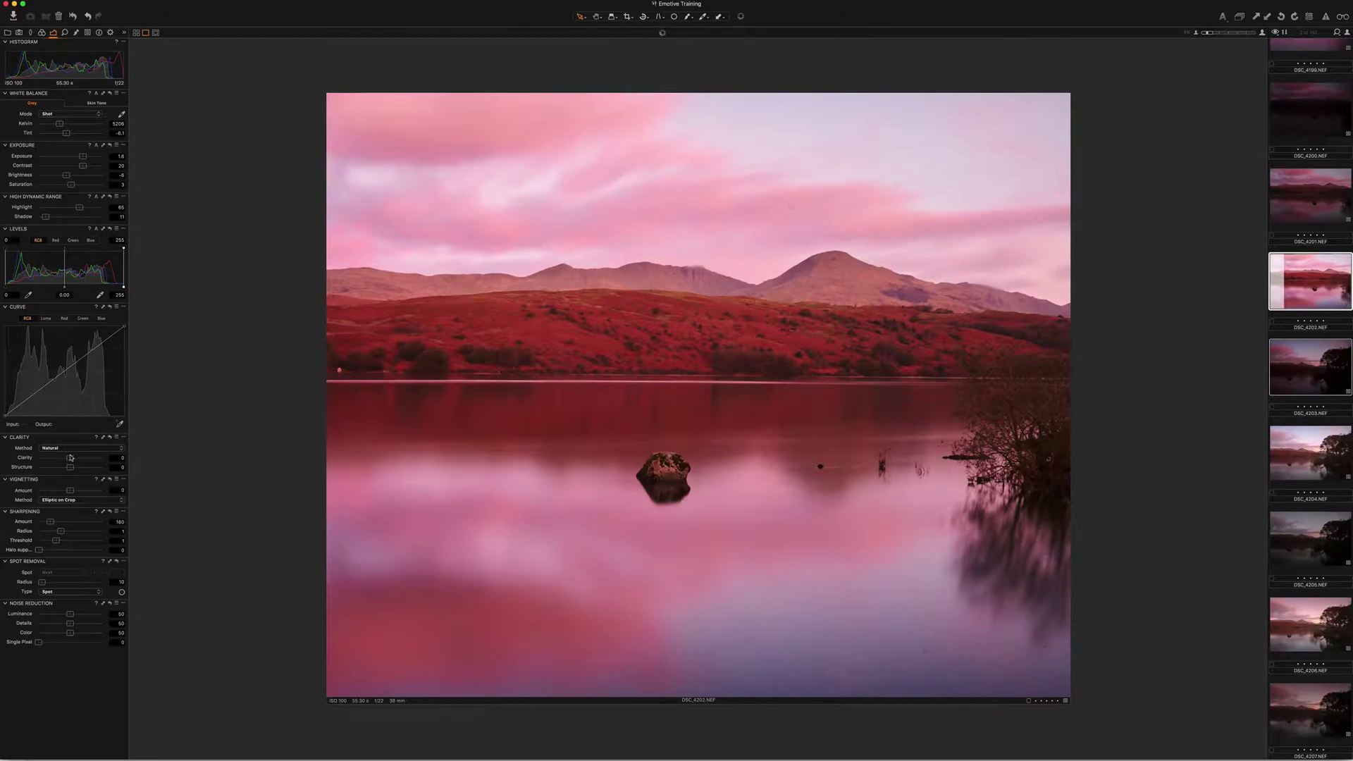
left_click_drag(70, 458, 84, 458)
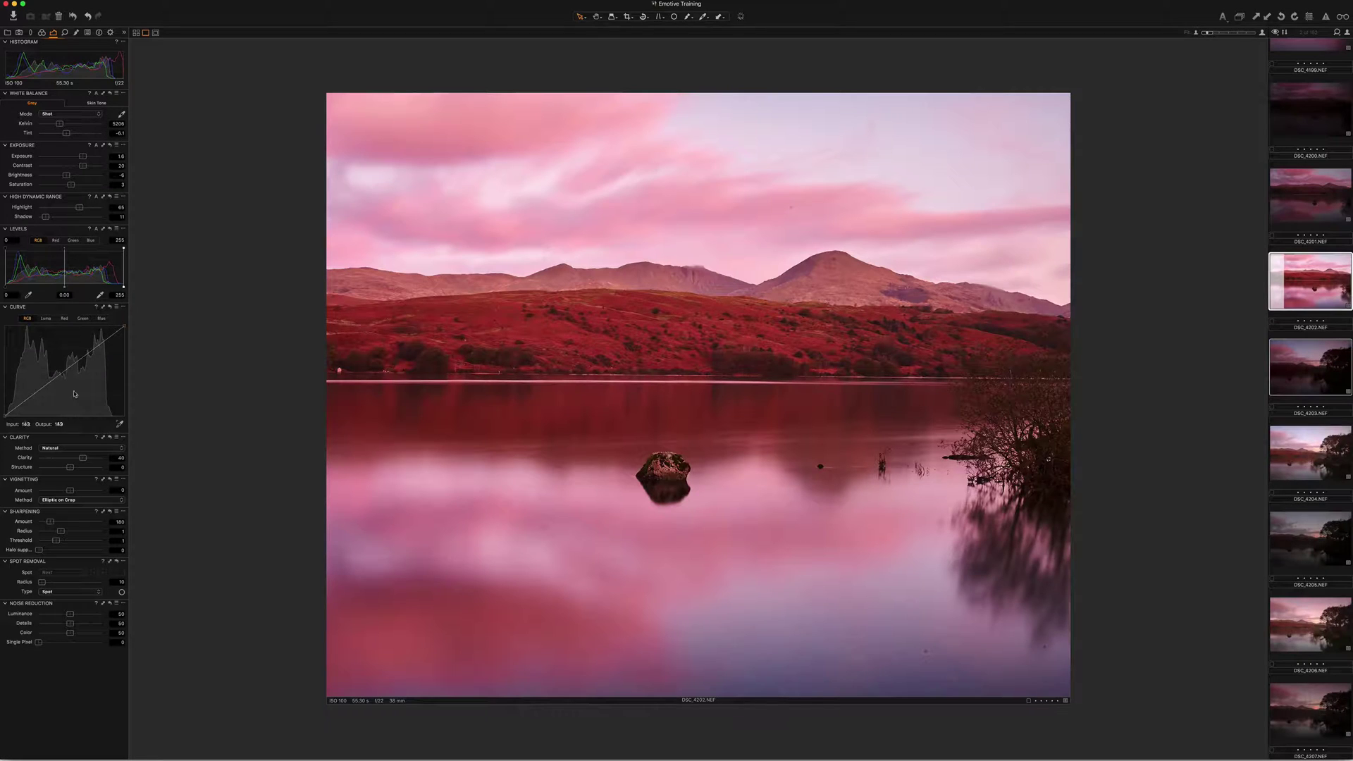
left_click_drag(69, 490, 55, 490)
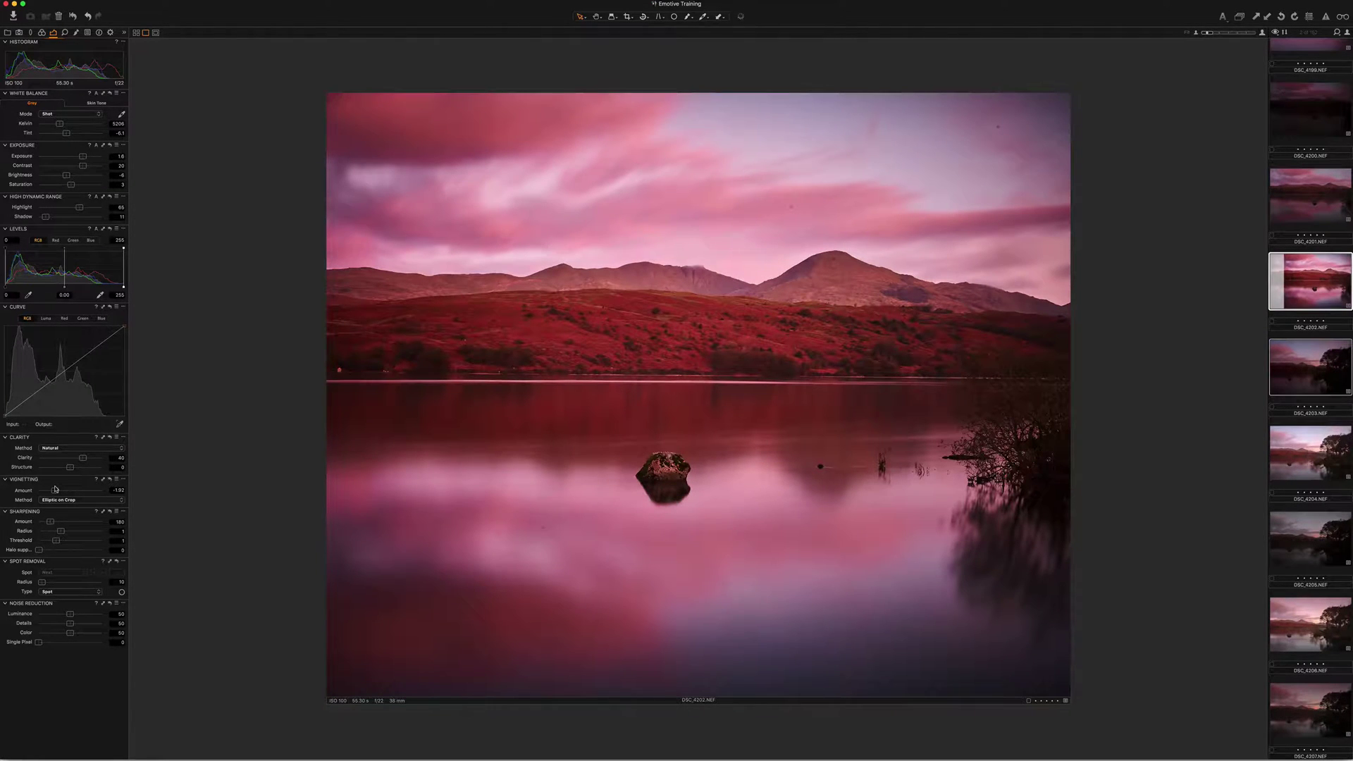
In the Color Editor, shift the midtone balance toward purple and cool the White Balance Kelvin.
left_click(66, 33)
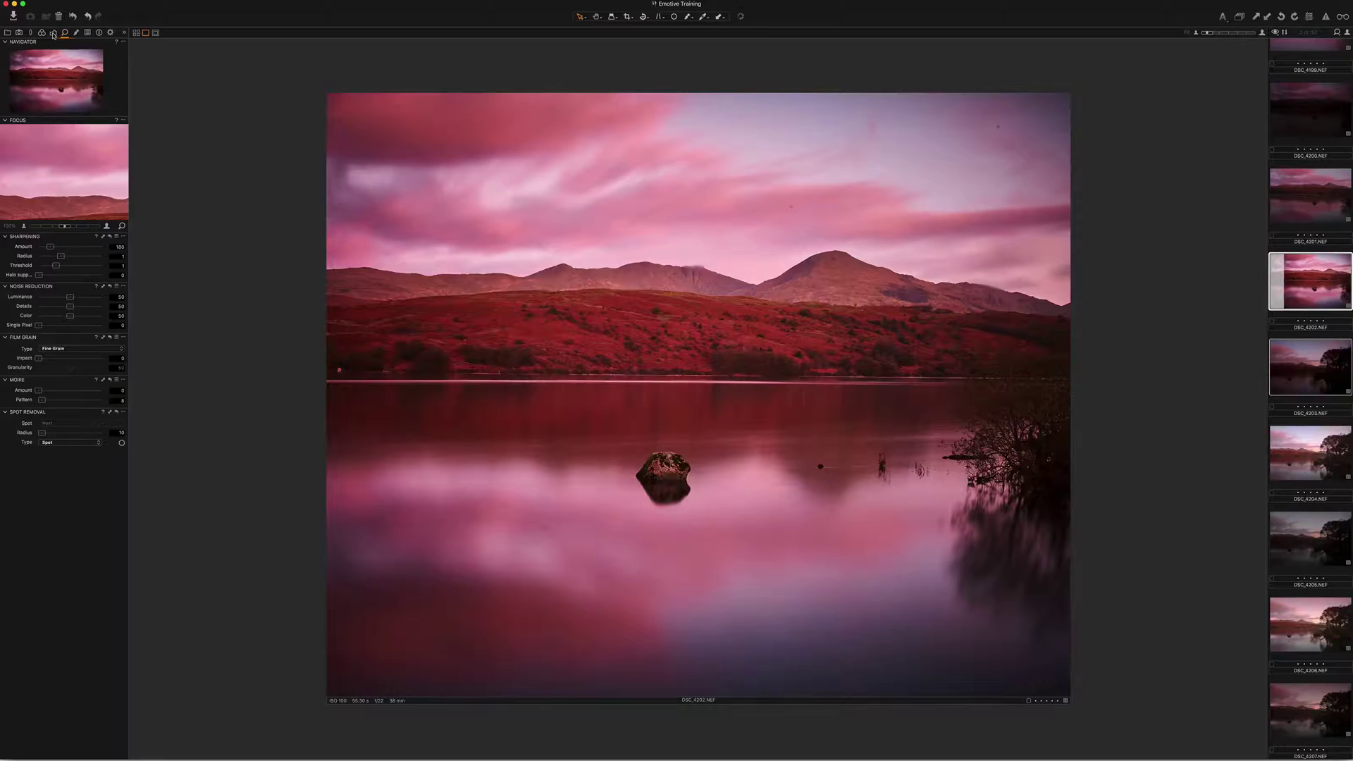
left_click(53, 33)
left_click(41, 33)
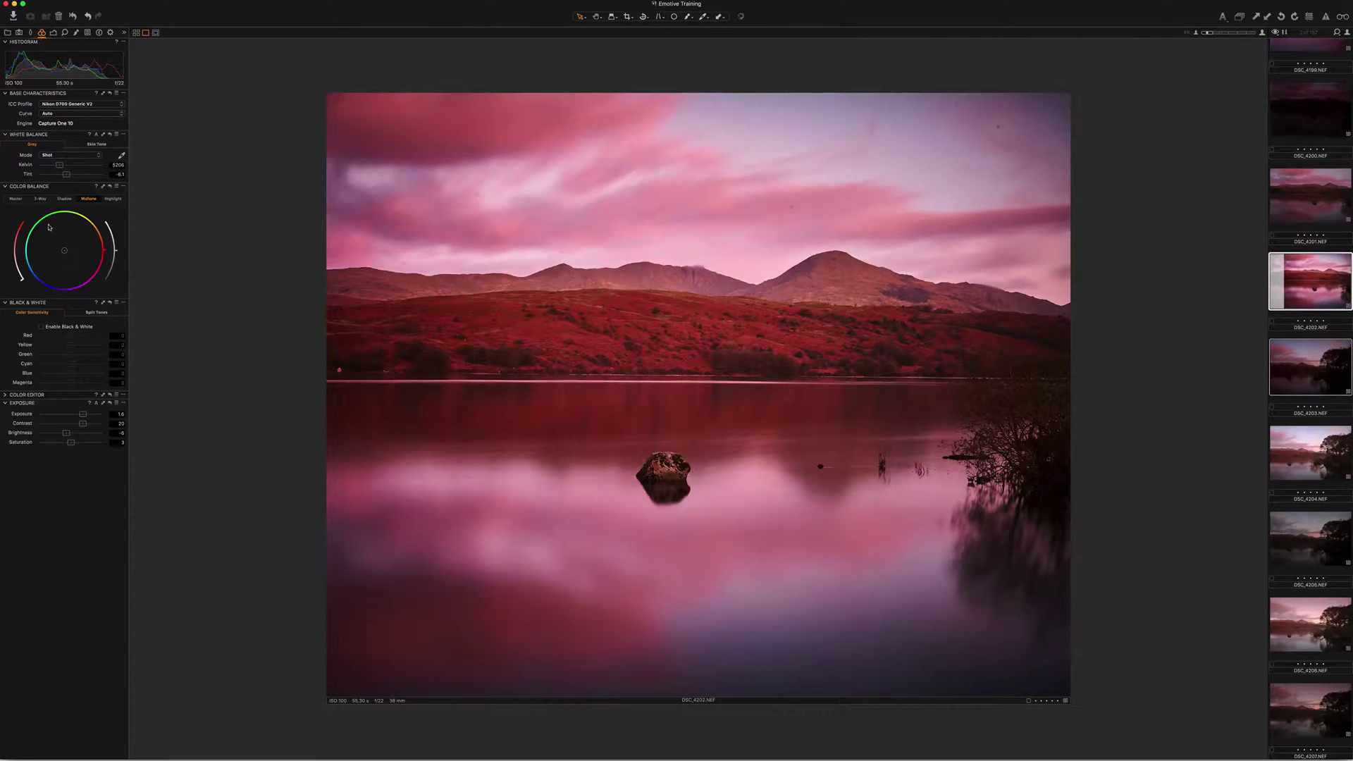
left_click(5, 396)
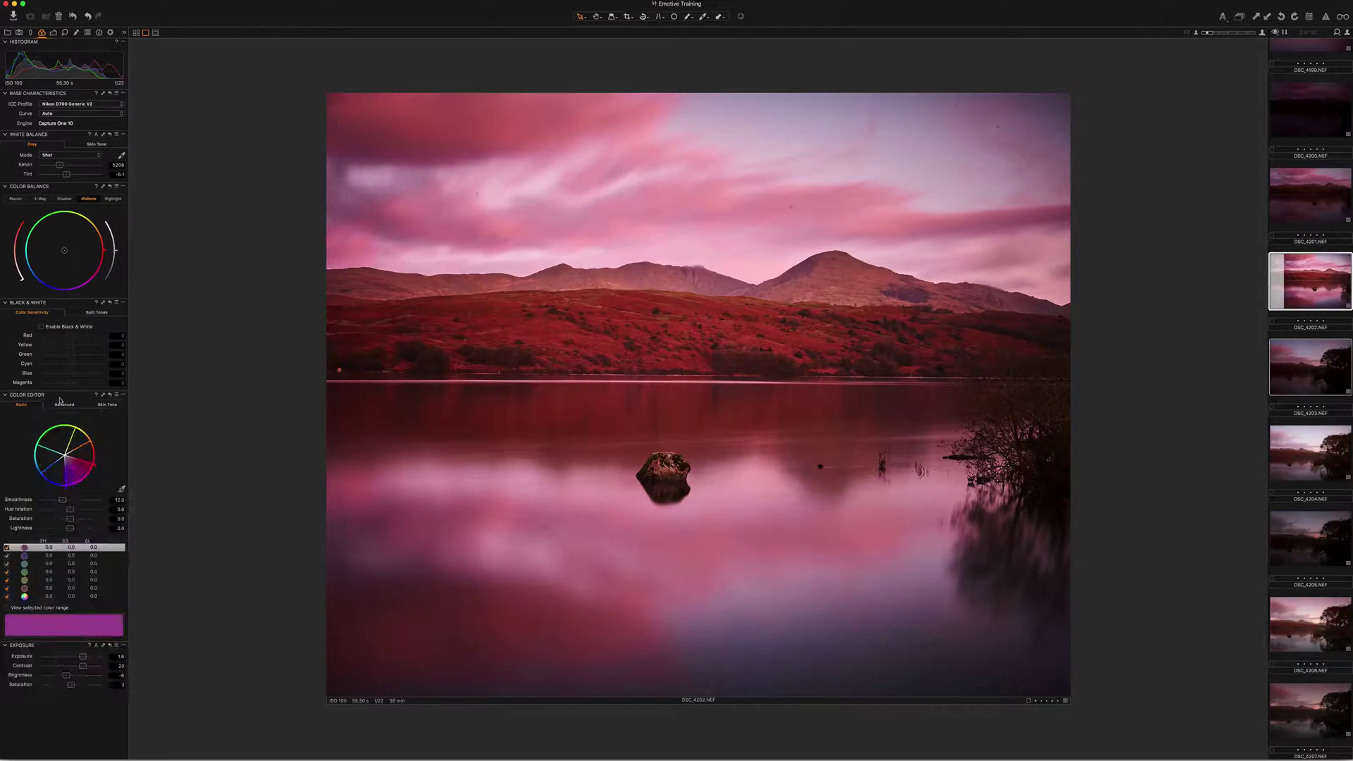
mouse_move(63, 255)
left_mouse_down()
mouse_move(41, 284)
mouse_move(63, 237)
left_mouse_up()
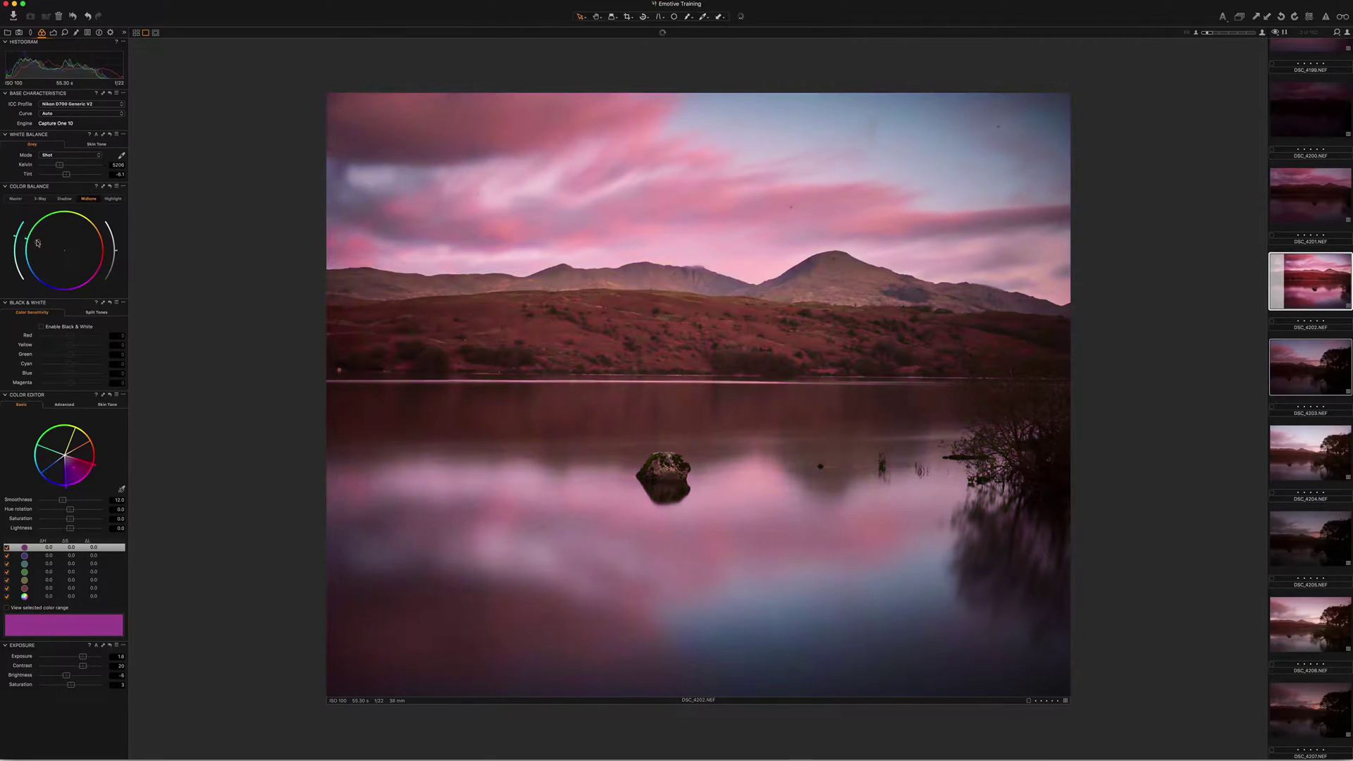
left_click_drag(59, 165, 51, 165)
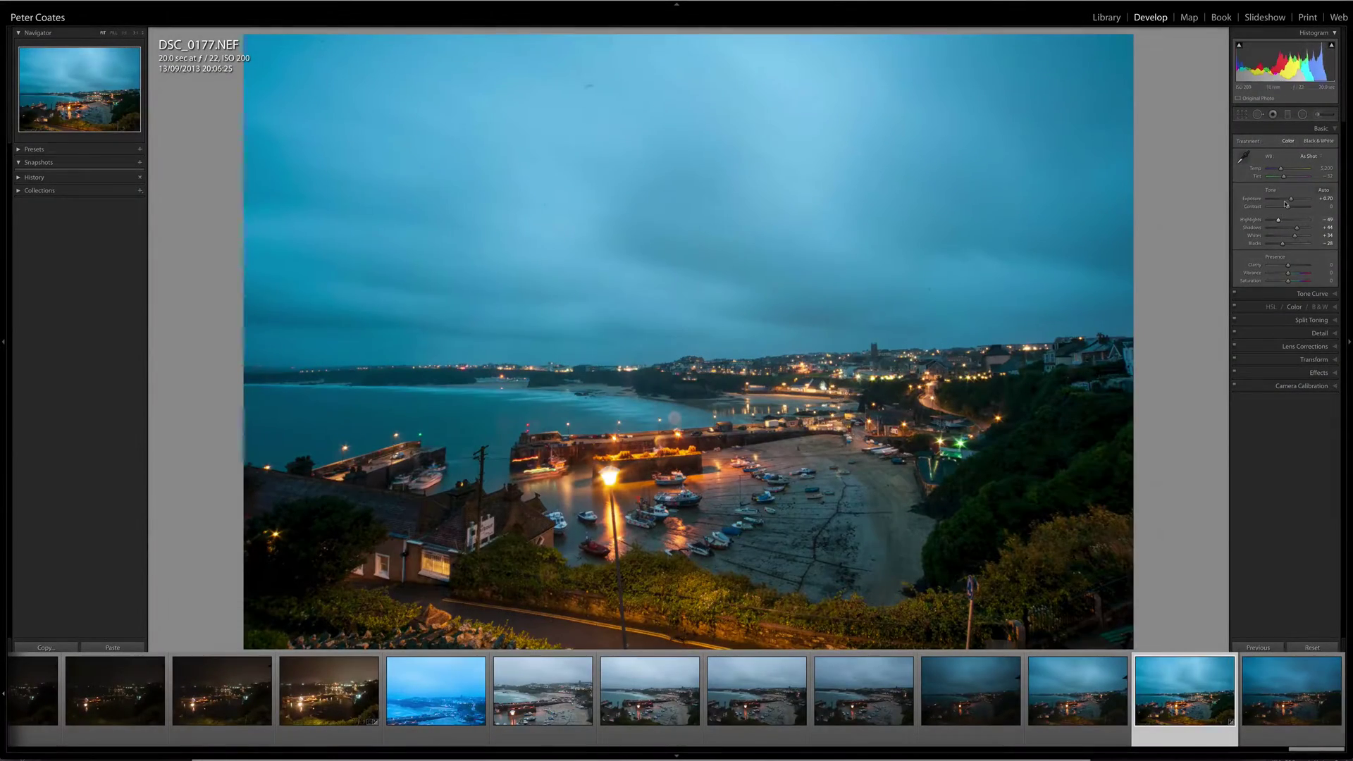
Raise the harbour photo's Exposure to +1.10 and its Sharpening Amount to 67.
left_click_drag(1291, 200, 1280, 172)
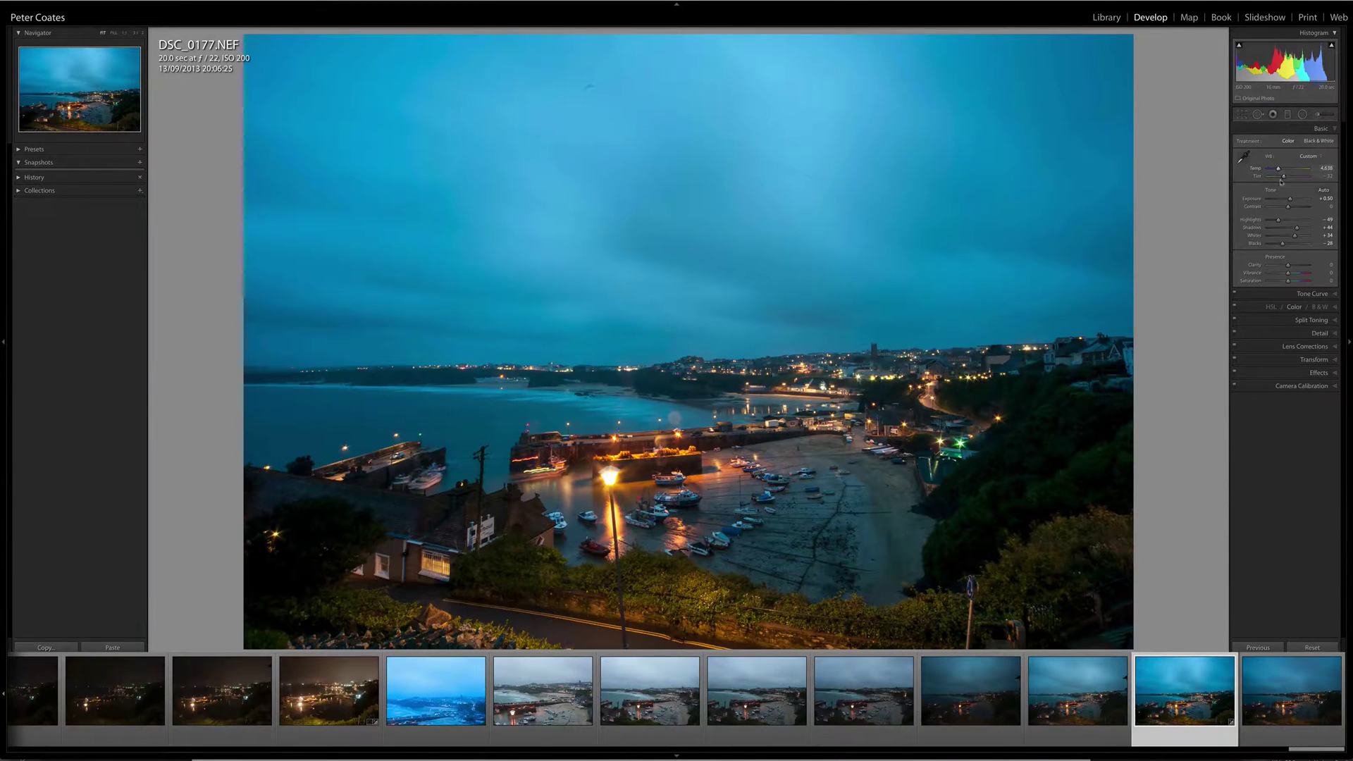
left_click(1321, 334)
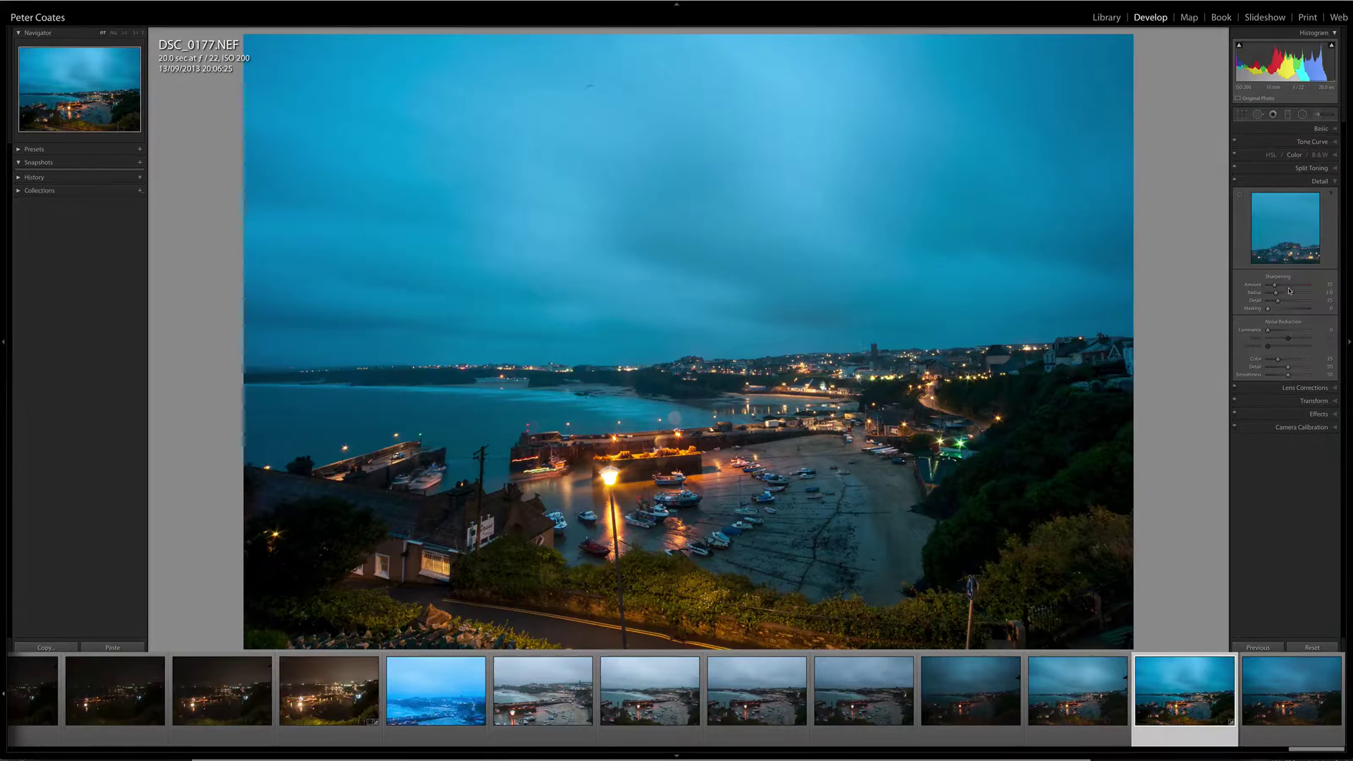
mouse_move(1275, 285)
left_mouse_down()
mouse_move(1286, 287)
mouse_move(1279, 331)
left_mouse_up()
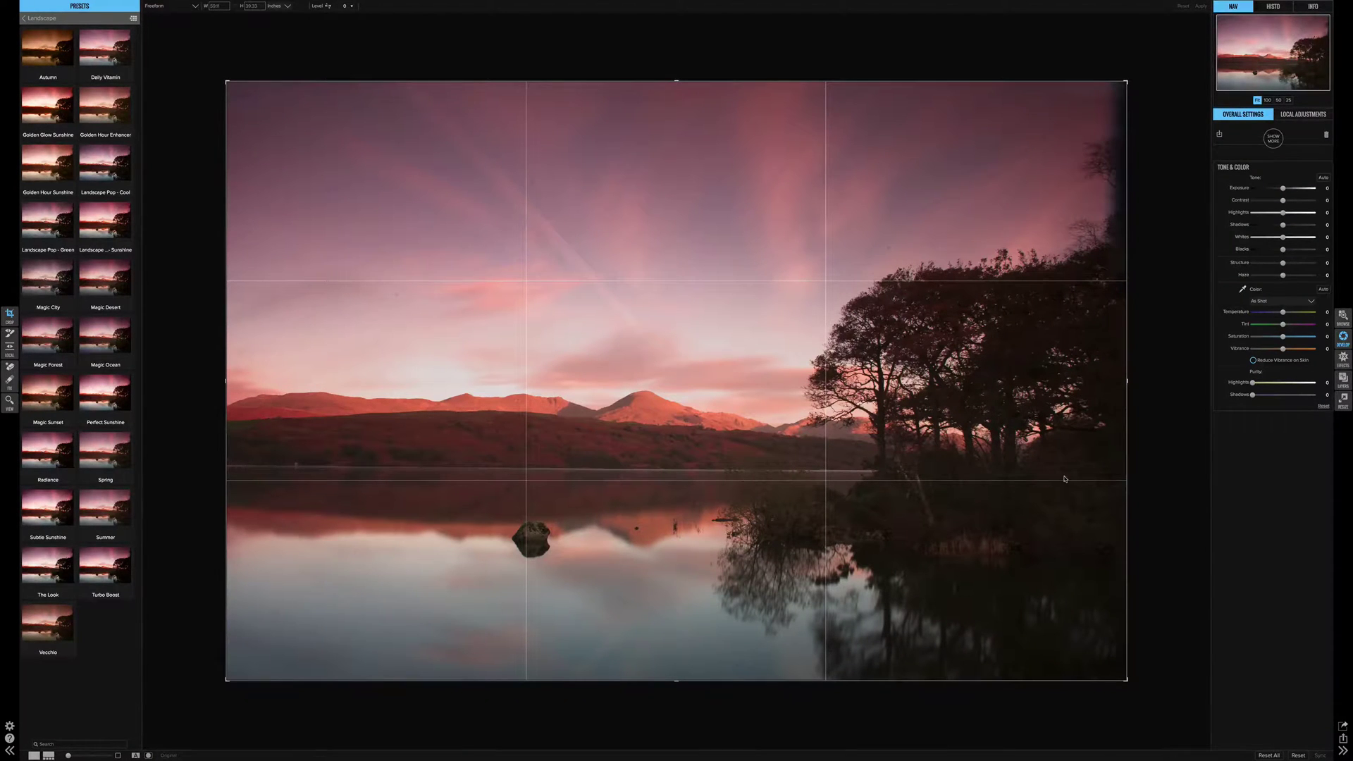
Level the lake sunset photo along its shoreline horizon, then start a local adjustment layer.
left_click(327, 5)
left_click_drag(237, 468, 1012, 469)
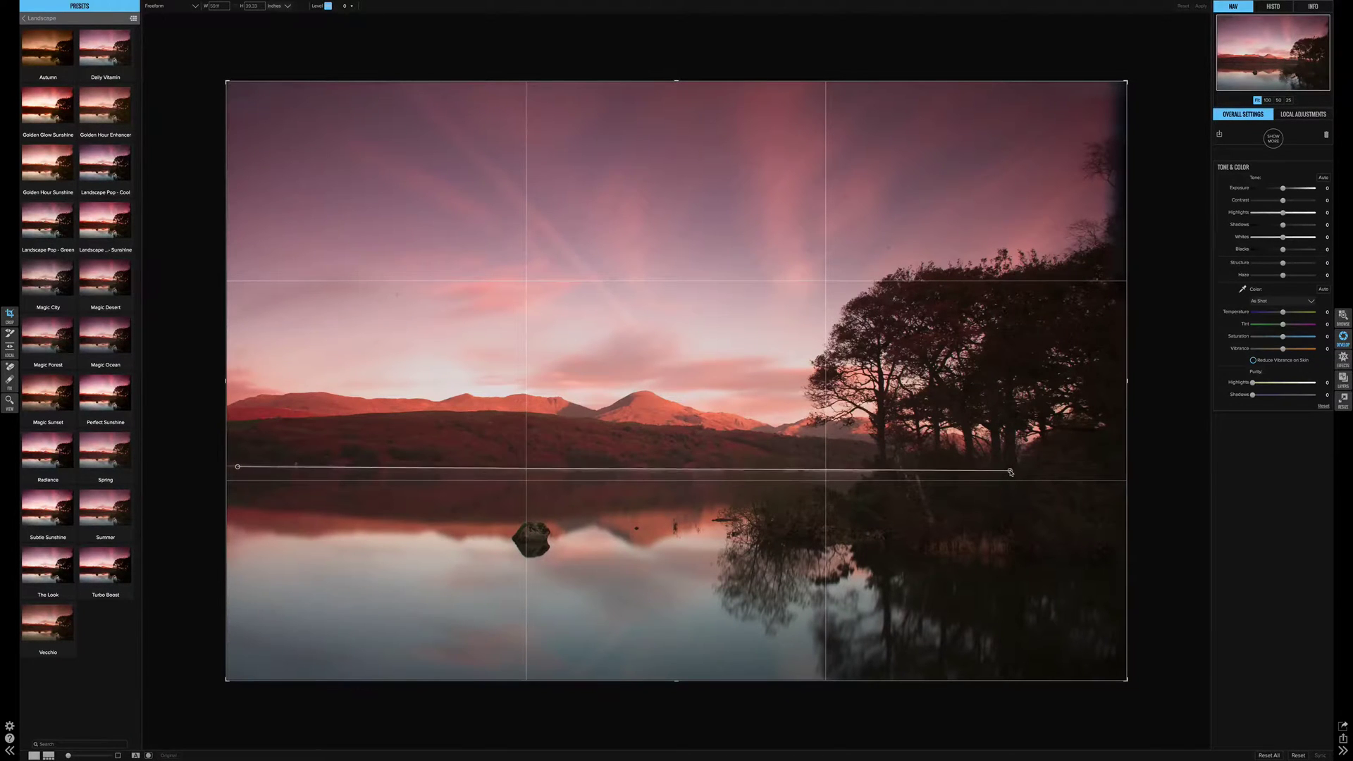
left_click_drag(1012, 468, 1012, 473)
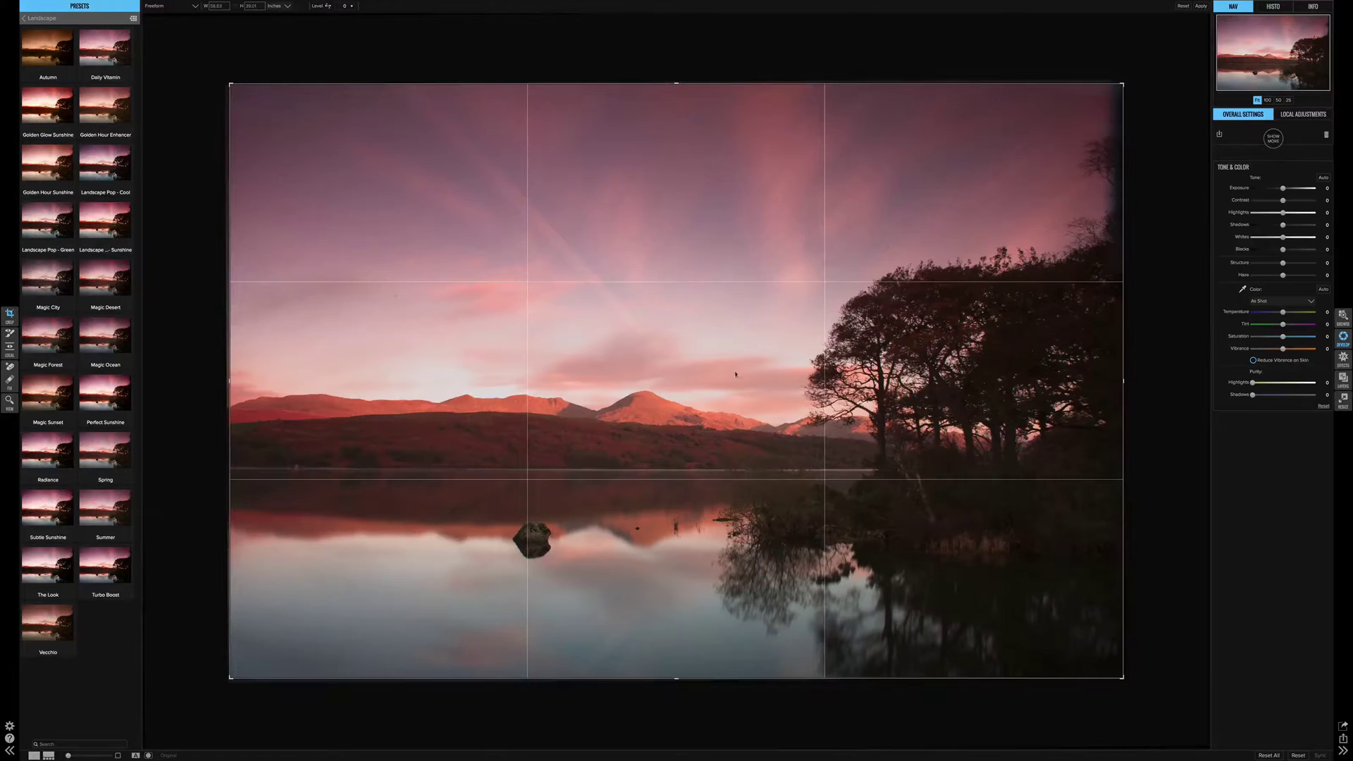
left_click(11, 333)
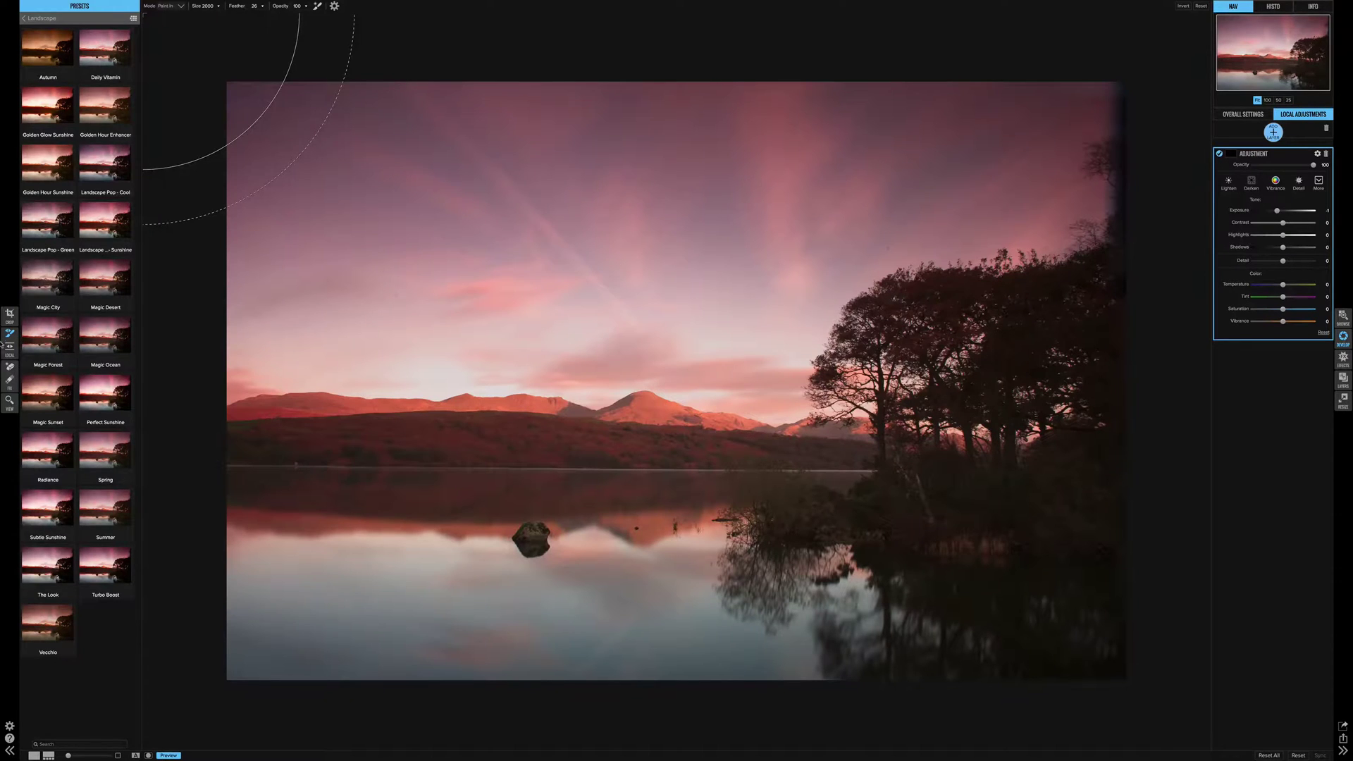
Darken the lake sky with a linear gradient down to the mountains, then ready a smaller masking brush.
left_click(8, 348)
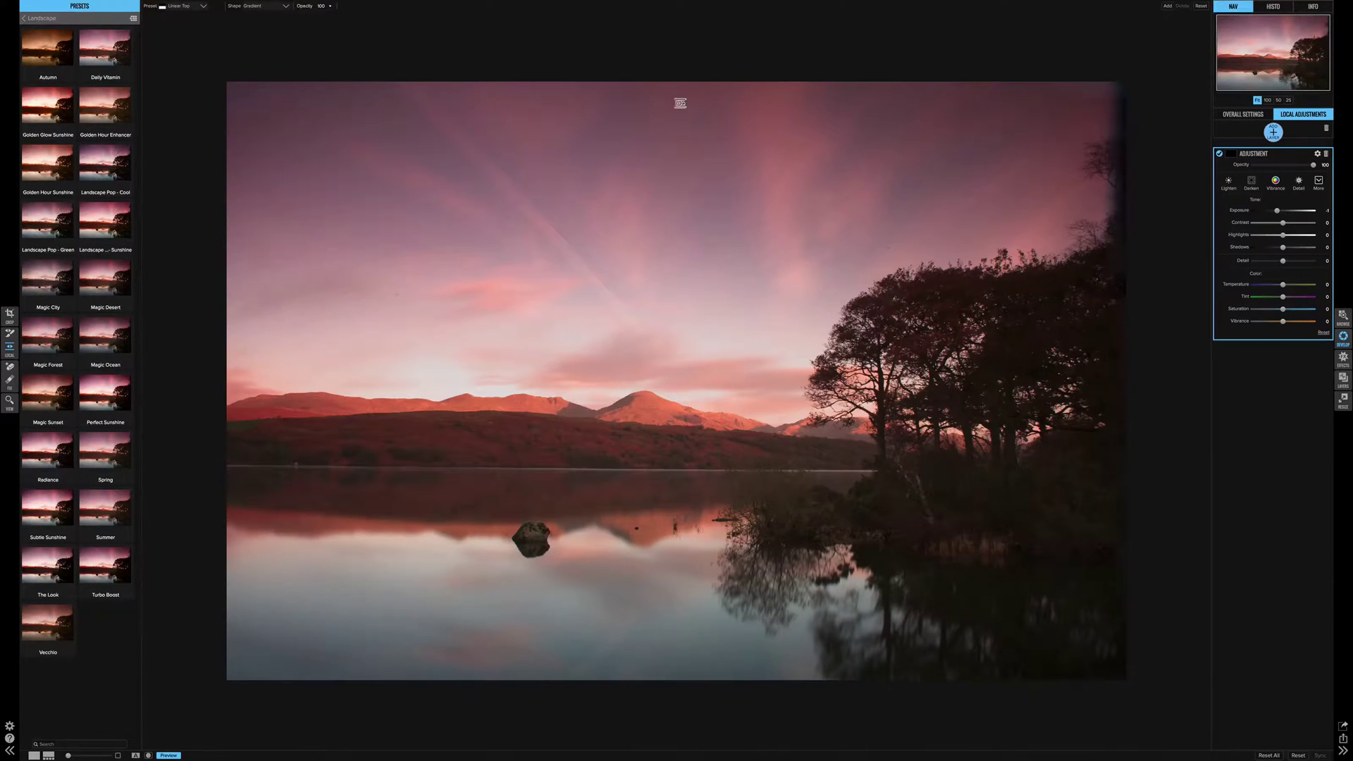
left_click_drag(684, 115, 711, 417)
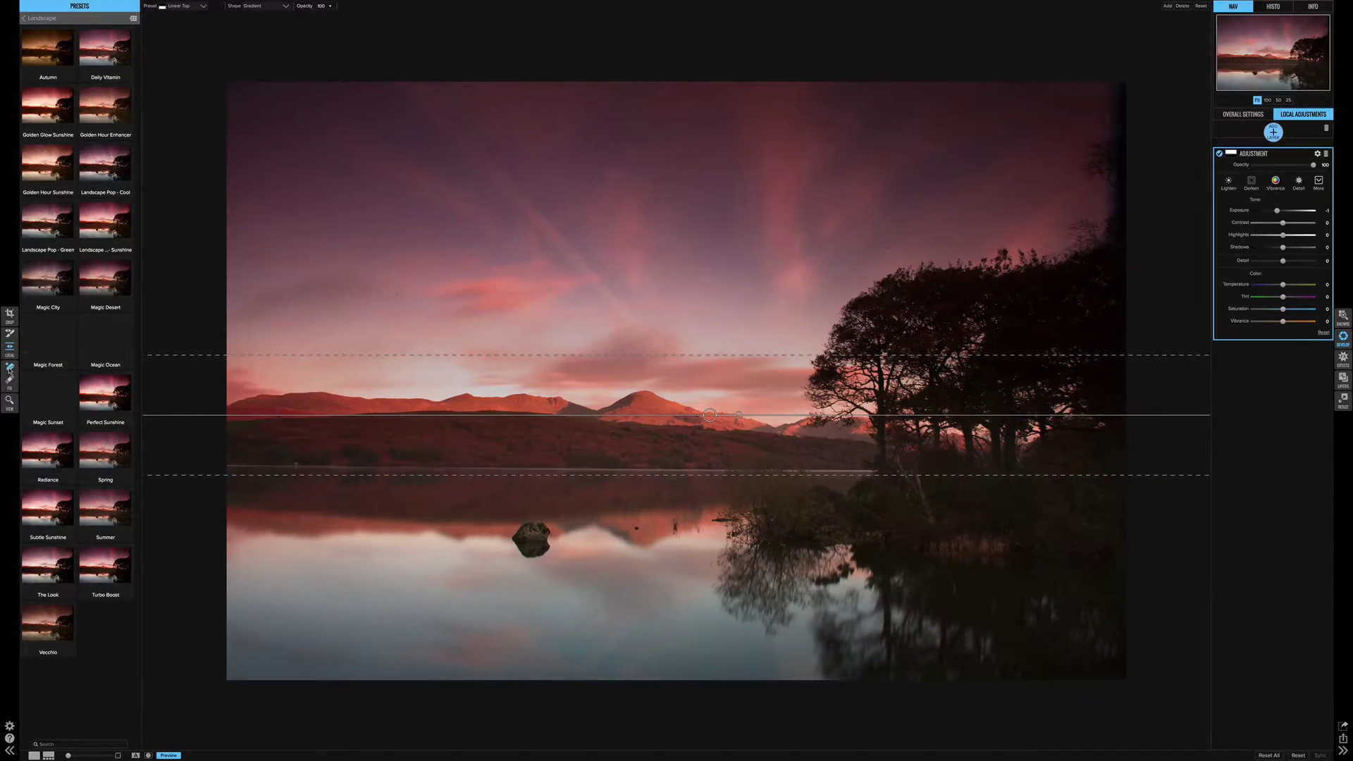
key("b")
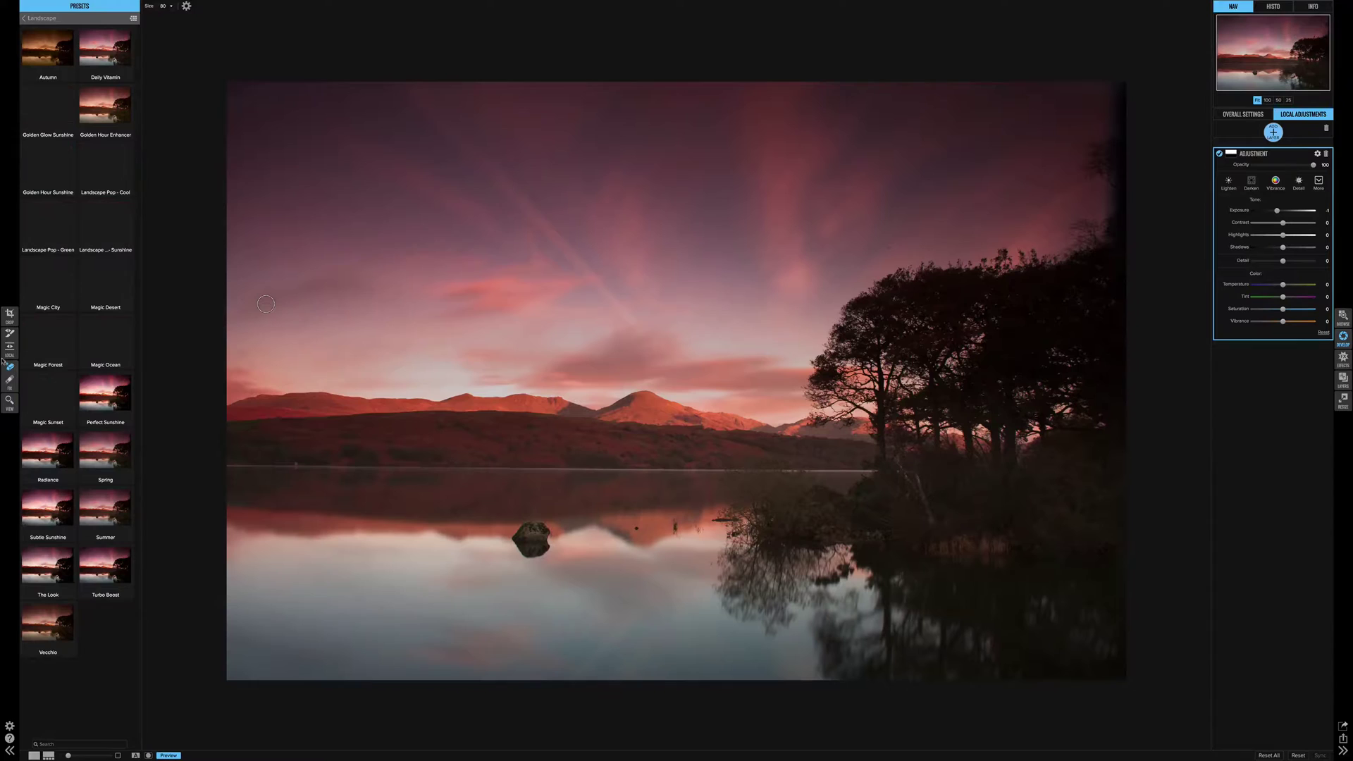
key("r")
key("bracketleft")
key("bracketleft")
key("bracketleft")
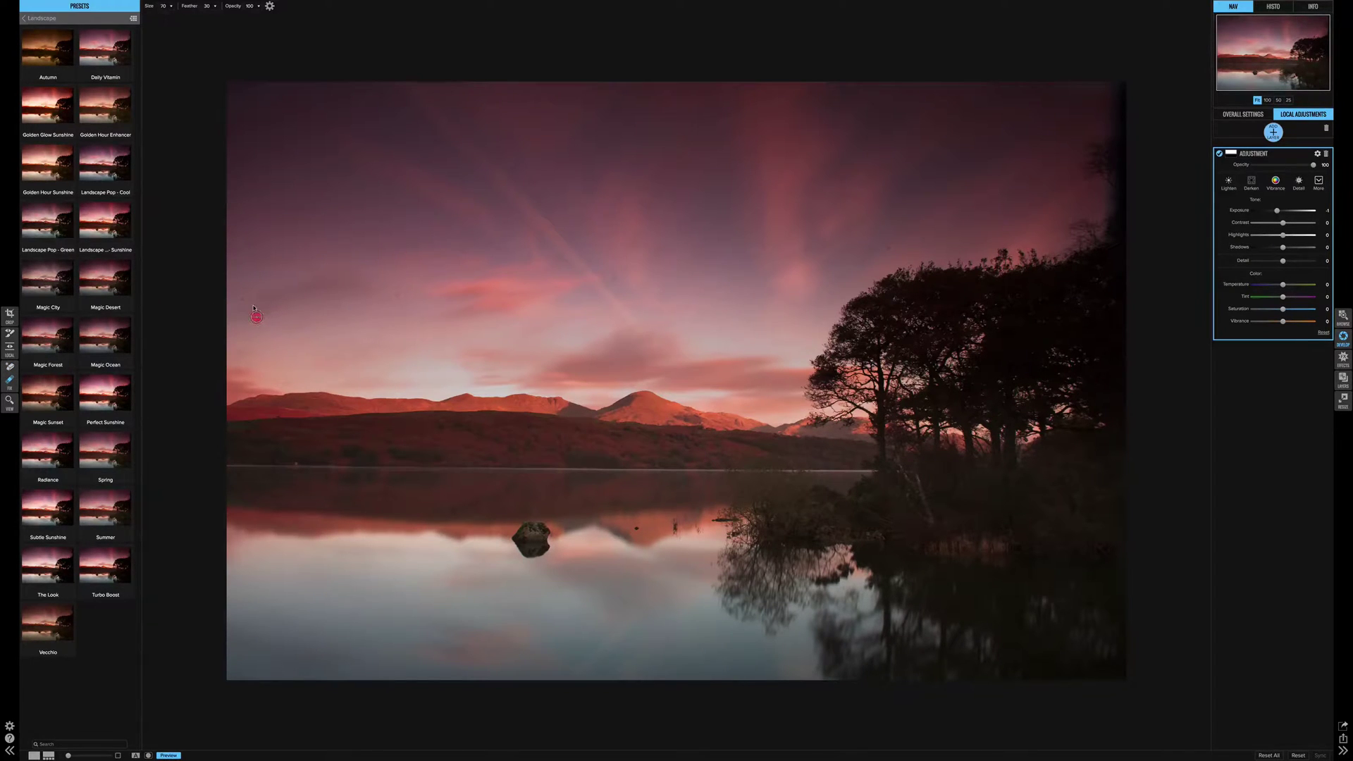
key("bracketleft")
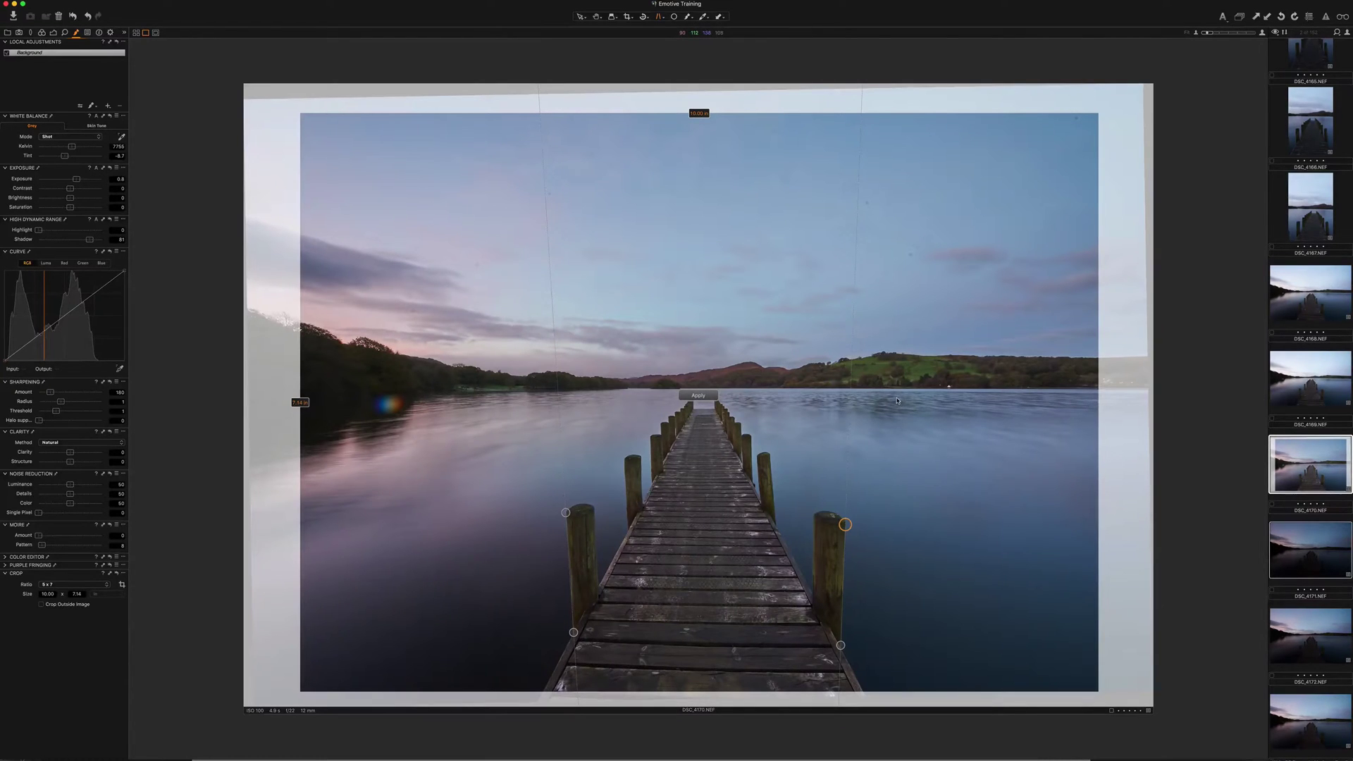
Apply the keystone correction and crop to jetty photo DSC_4170, then raise its Contrast.
key("Right")
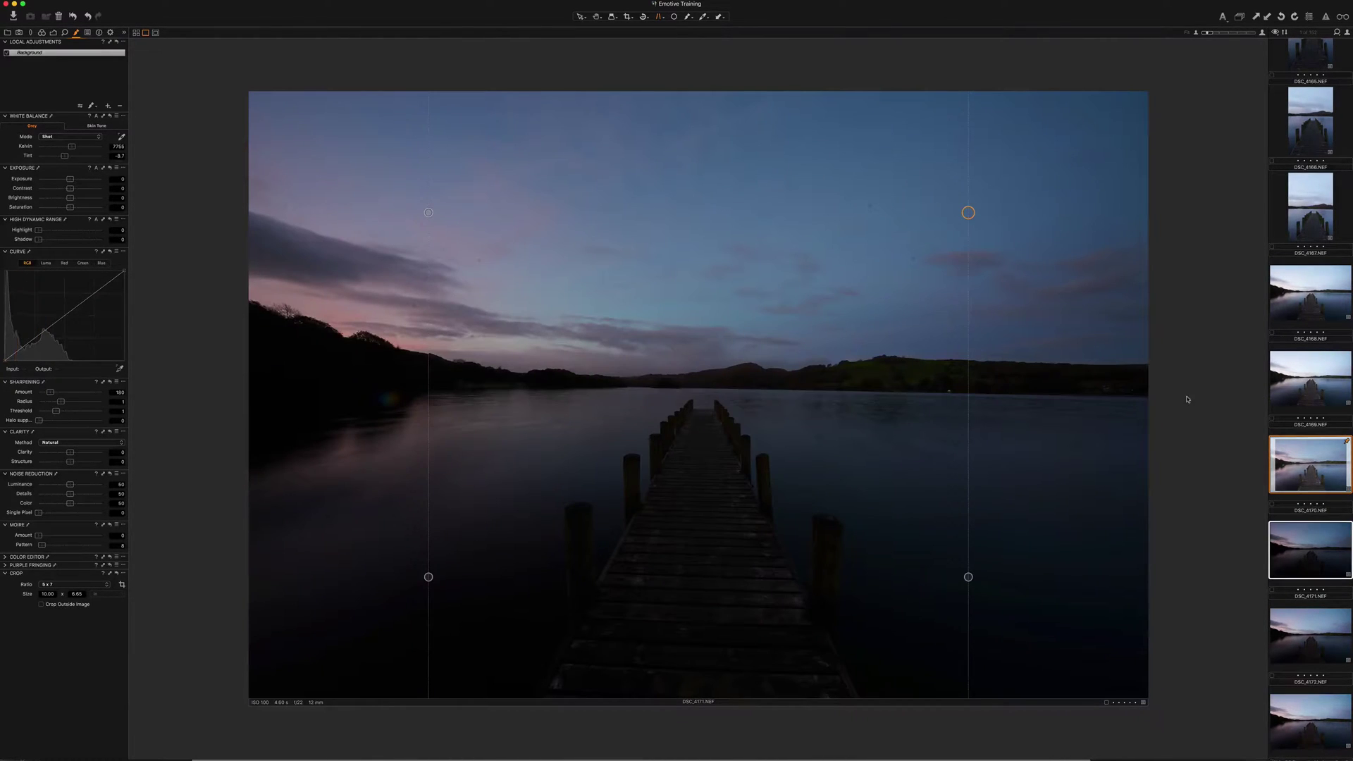
key("Left")
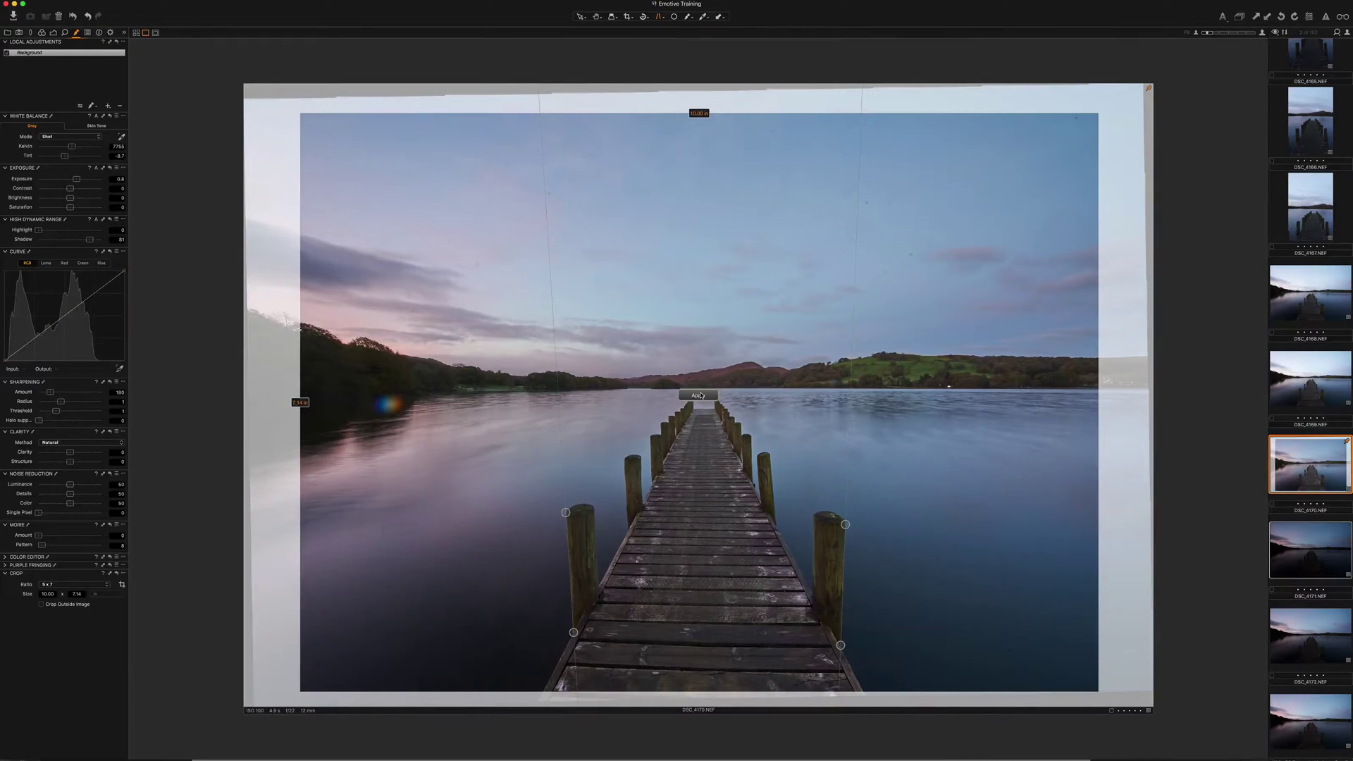
left_click(702, 397)
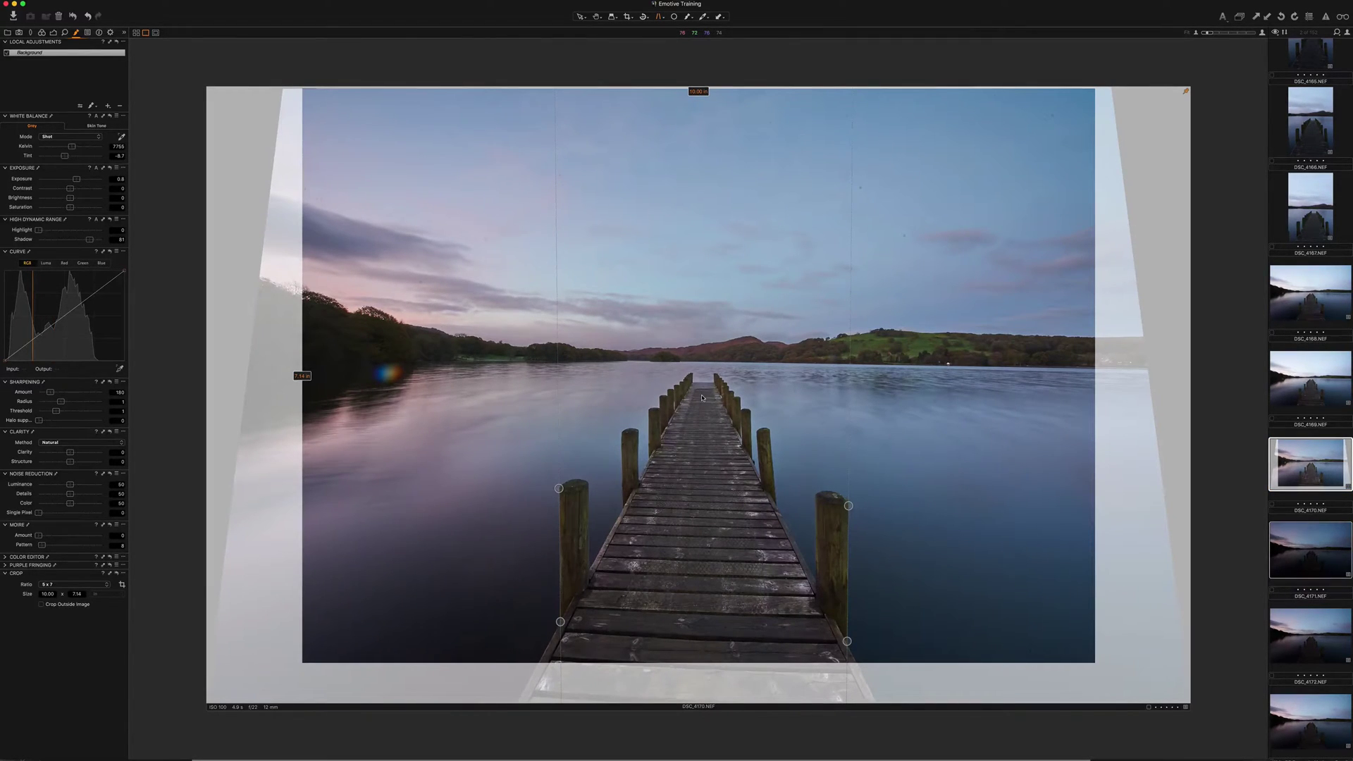
left_click(579, 17)
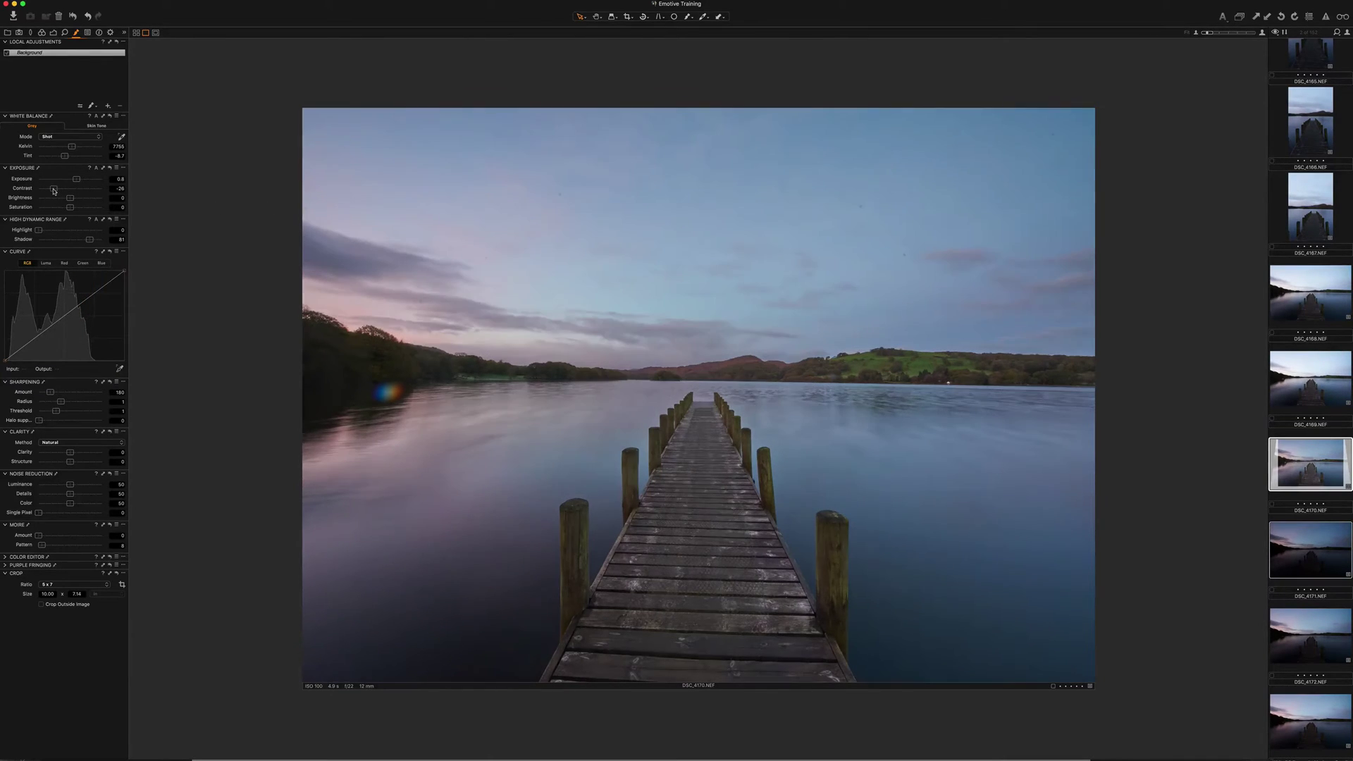
left_click_drag(70, 189, 81, 191)
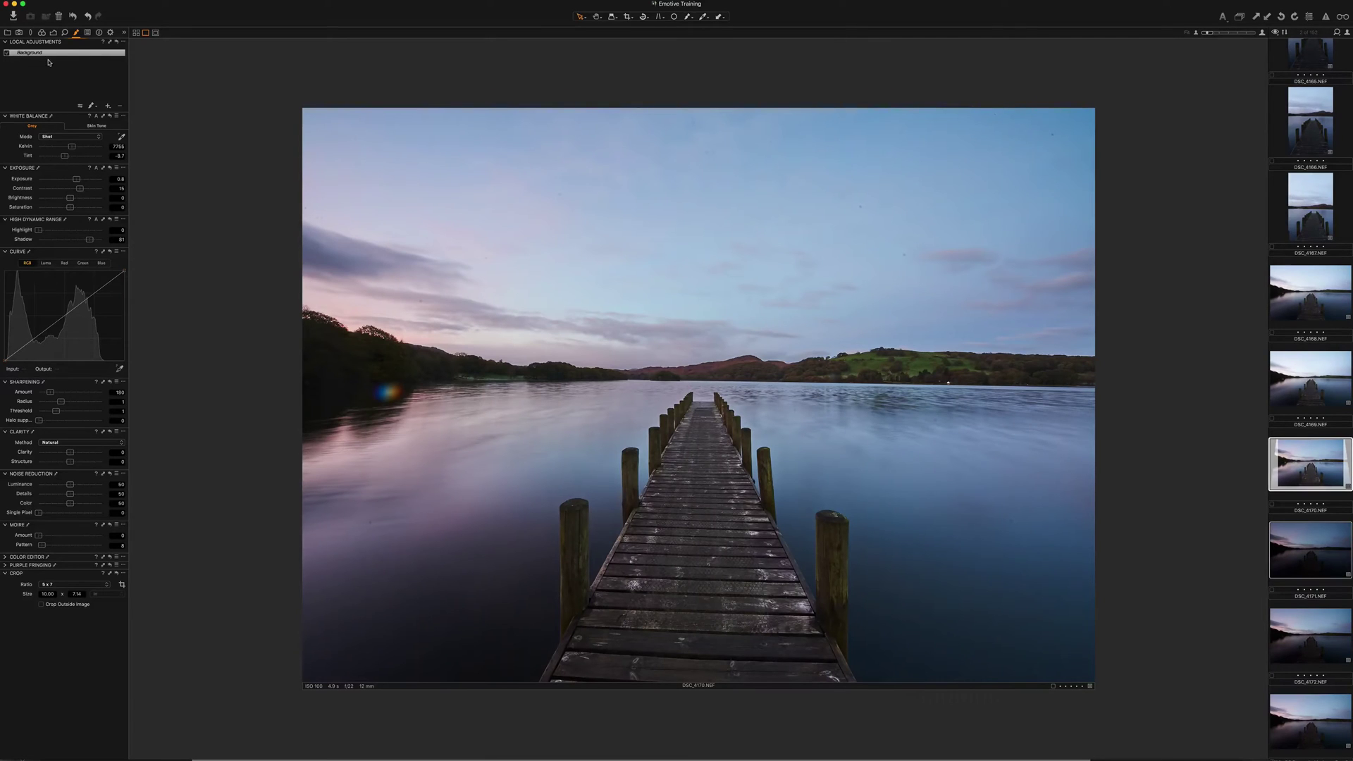
left_click(44, 33)
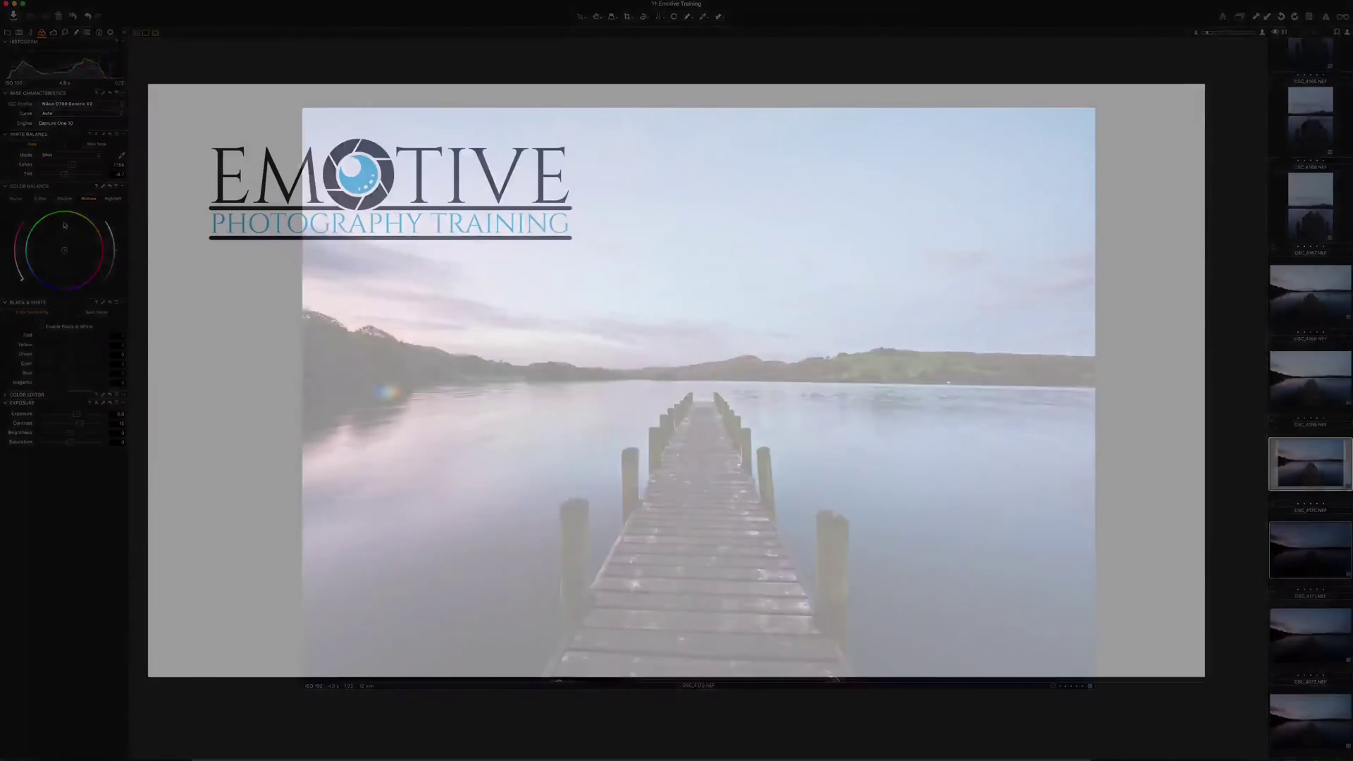